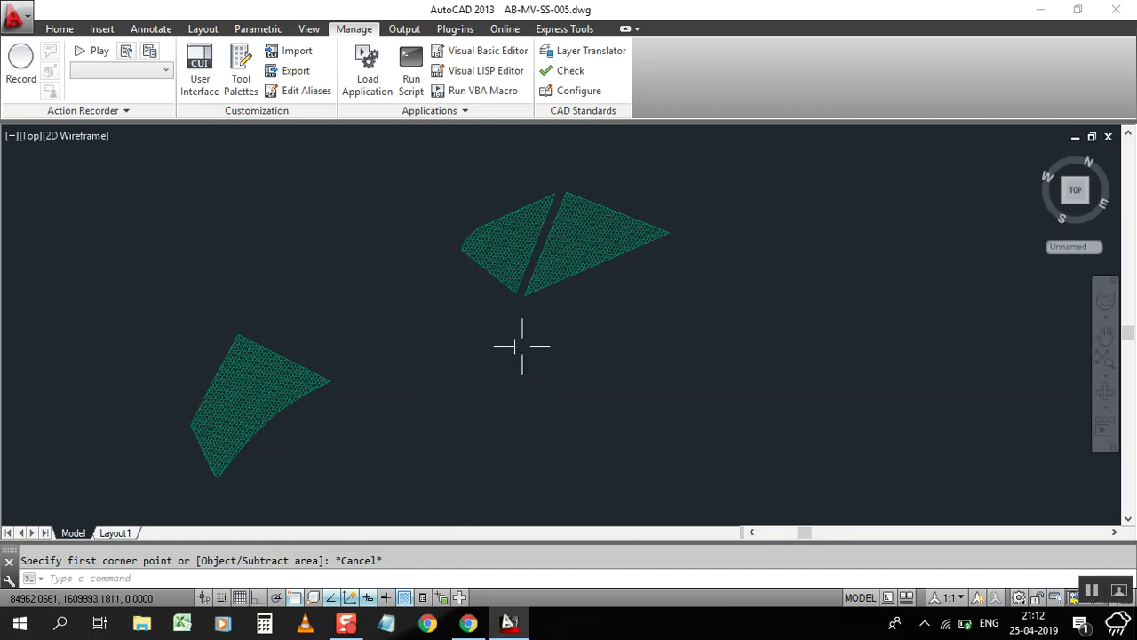
List the object data of the closed polyline around the lower-left hatched shape and read its area and perimeter
scroll(520, 338, "down", 4)
scroll(404, 343, "up", 2)
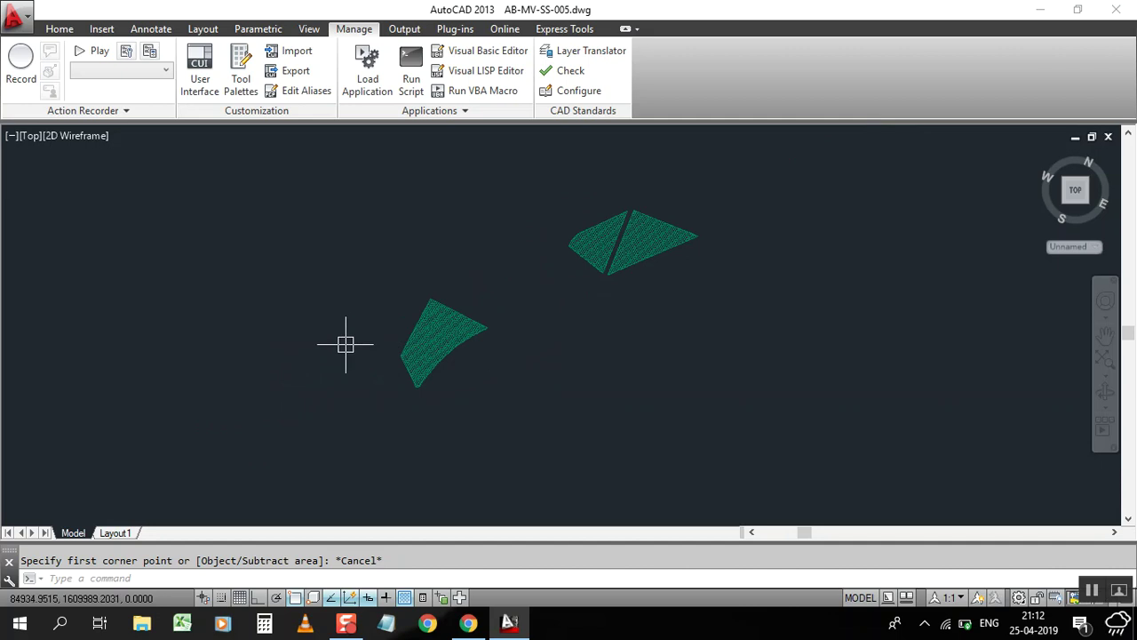
scroll(320, 354, "down", 3)
scroll(347, 342, "up", 7)
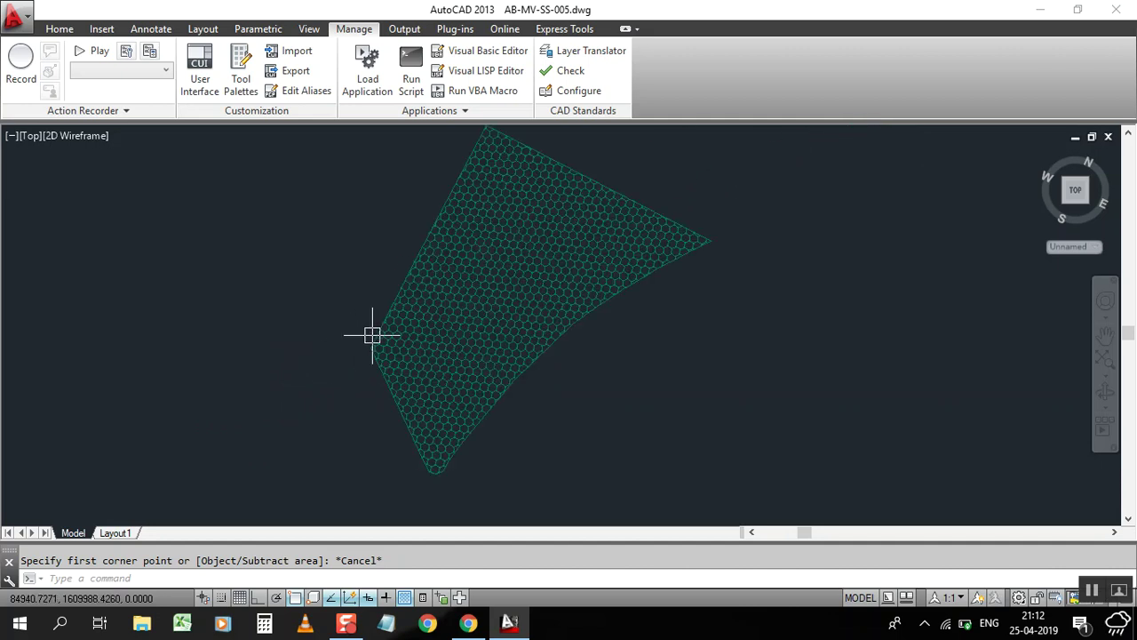
left_click(373, 332)
scroll(373, 333, "down", 2)
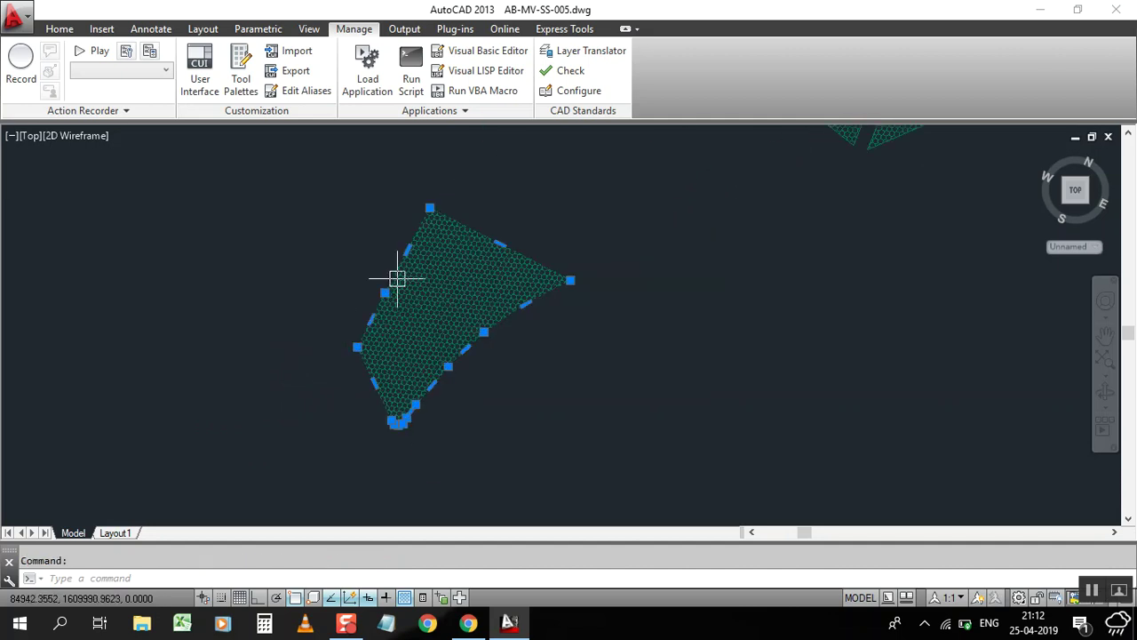
scroll(338, 355, "down", 4)
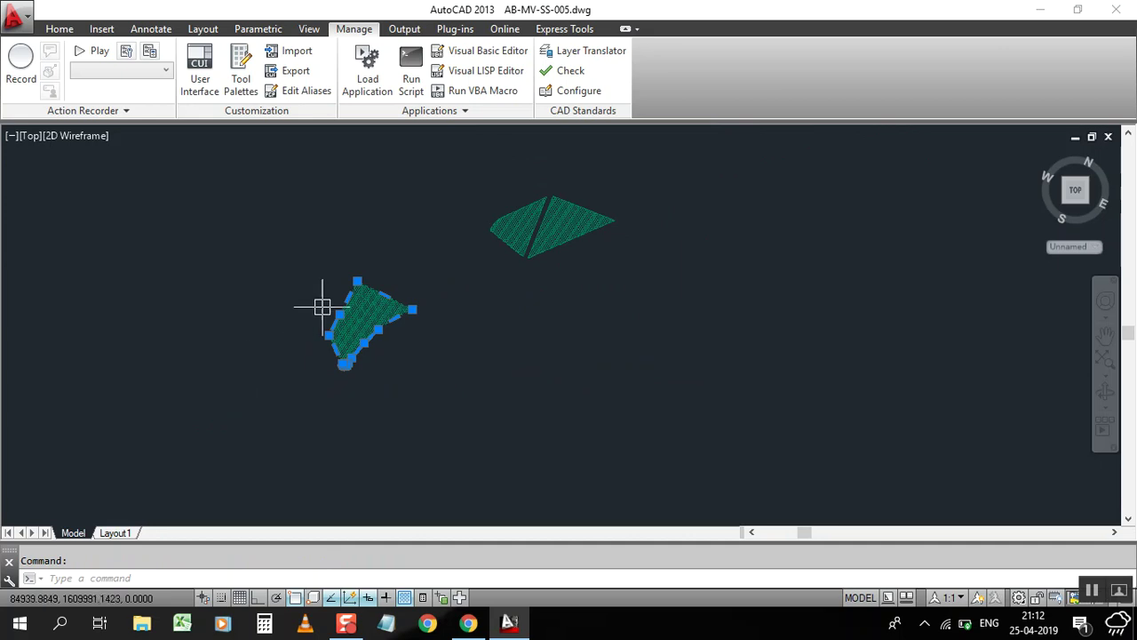
scroll(305, 302, "up", 2)
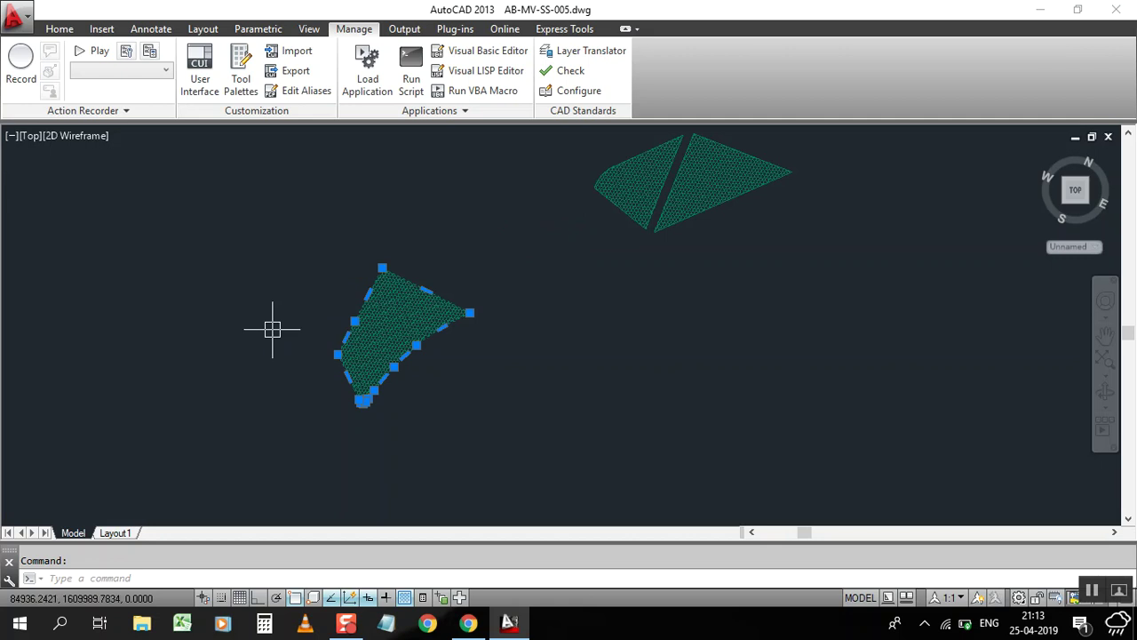
key("Escape")
key("Return")
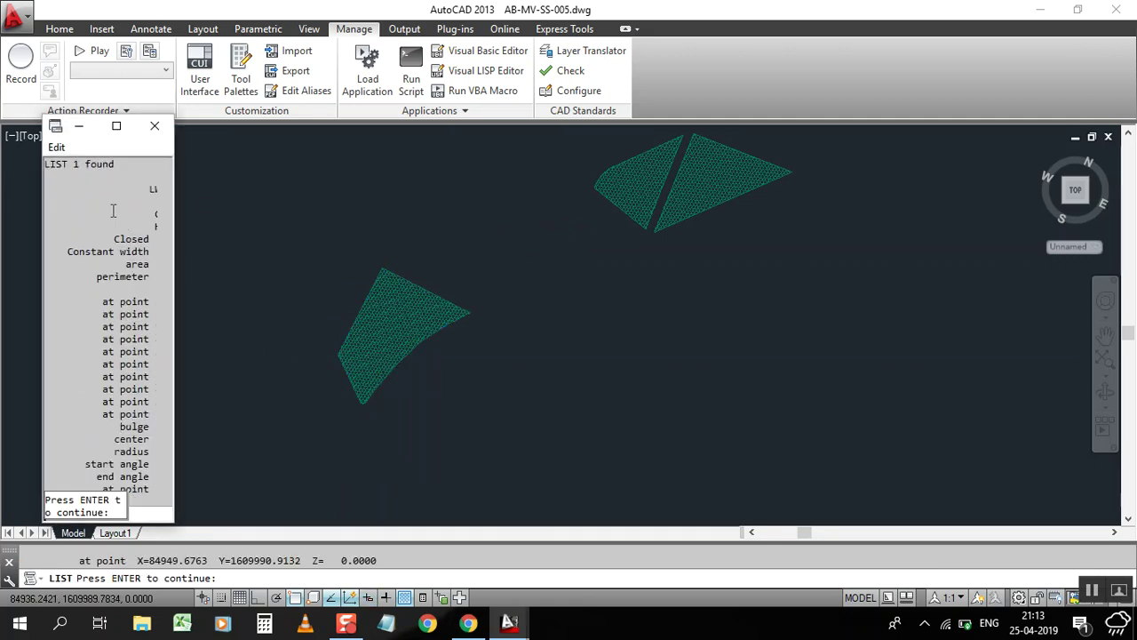
left_click(117, 126)
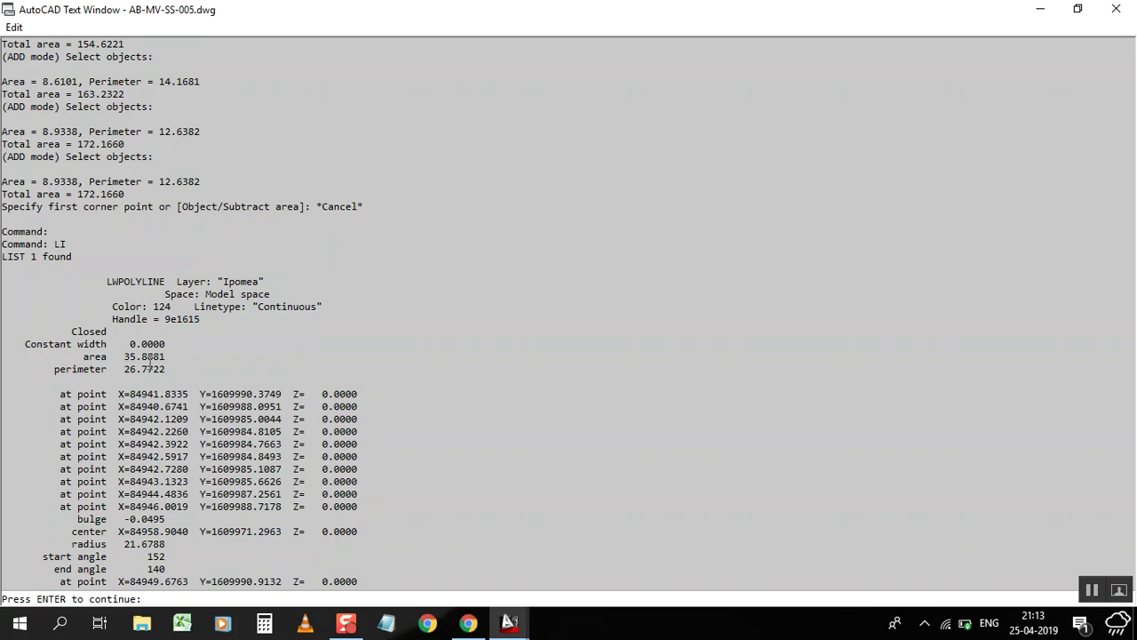
left_click(1116, 9)
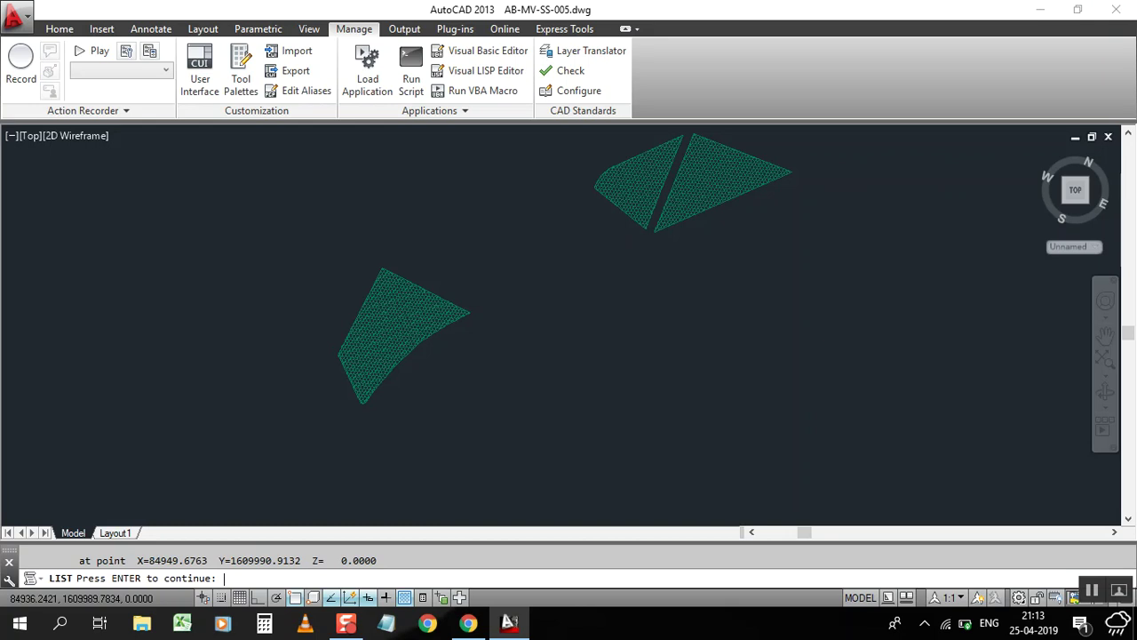
key("Return")
Open the Load/Unload Applications dialog and browse to the LISPs folder on the Desktop
scroll(427, 328, "down", 3)
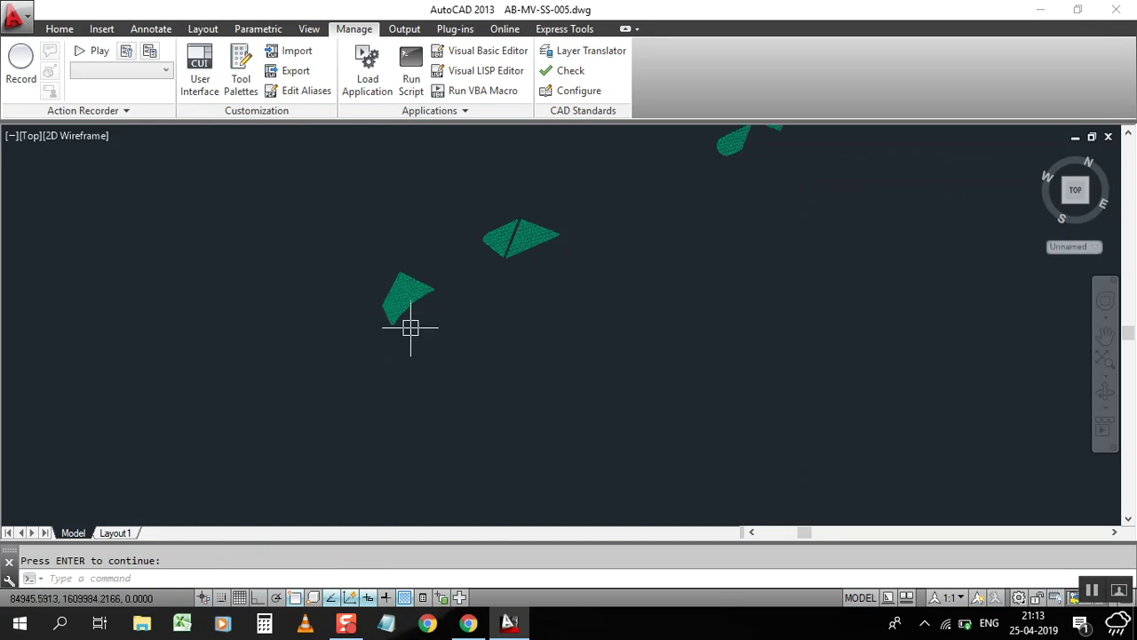
scroll(407, 278, "up", 5)
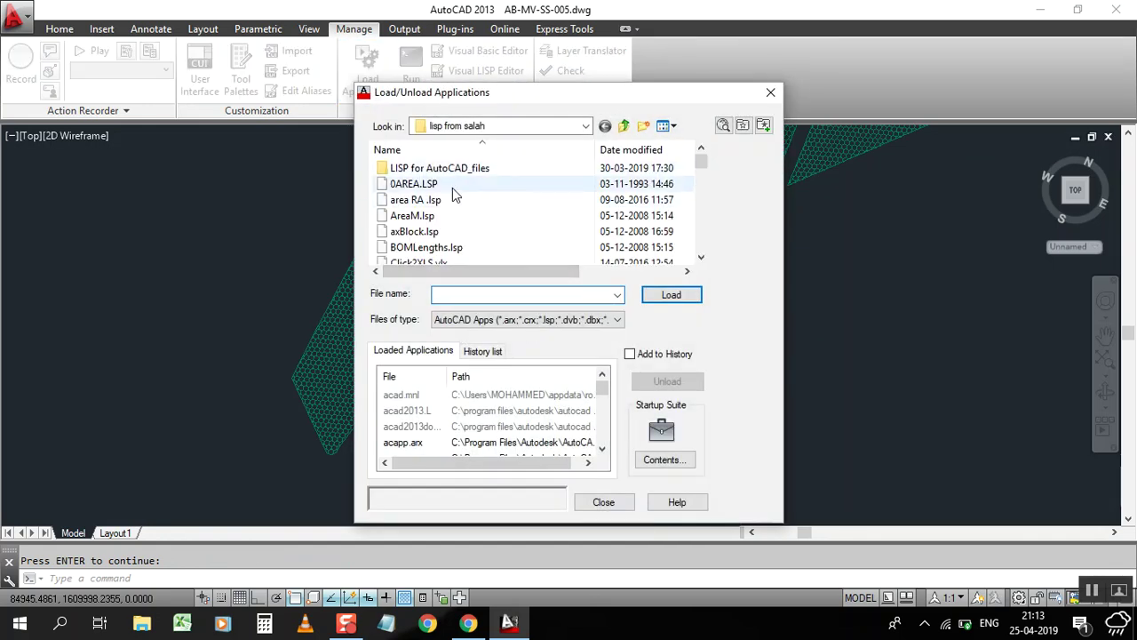
left_click(585, 127)
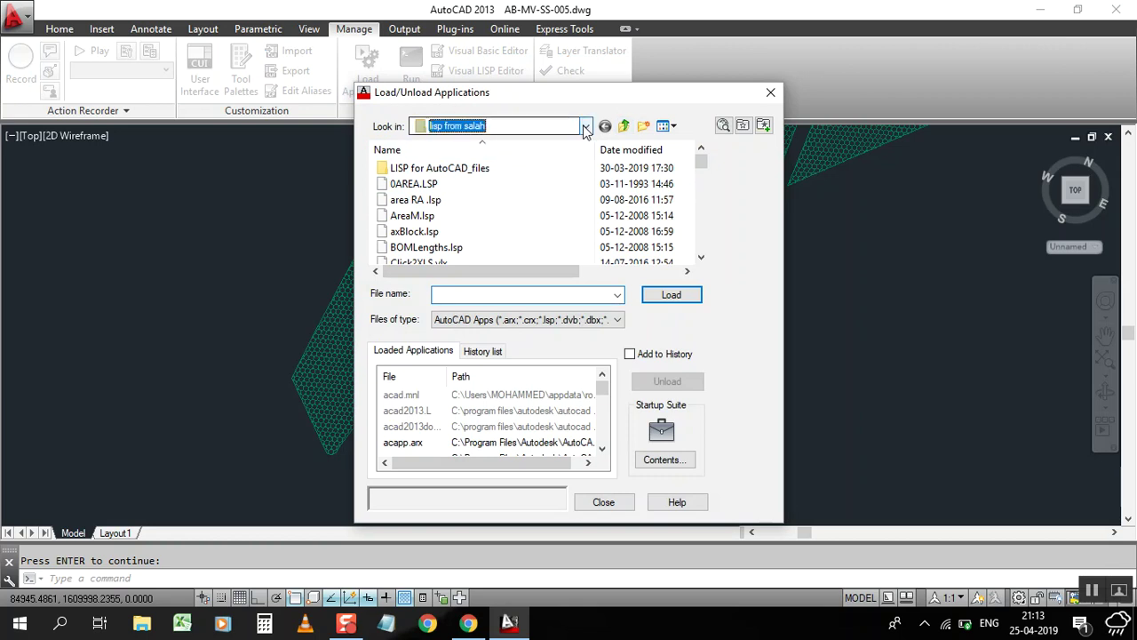
left_click(580, 127)
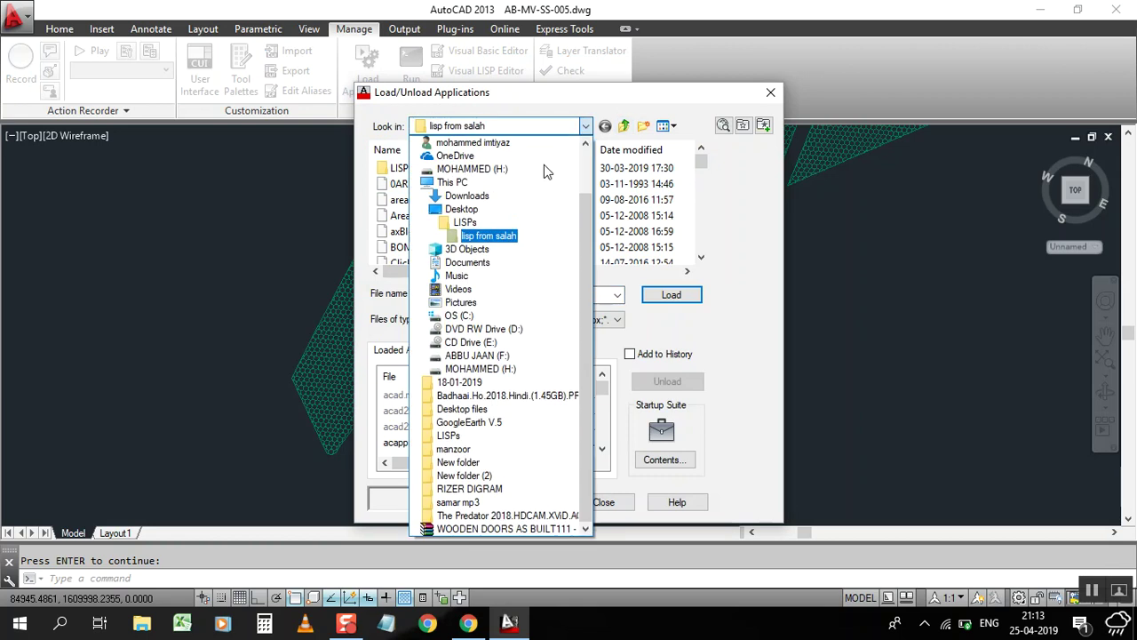
left_click(487, 213)
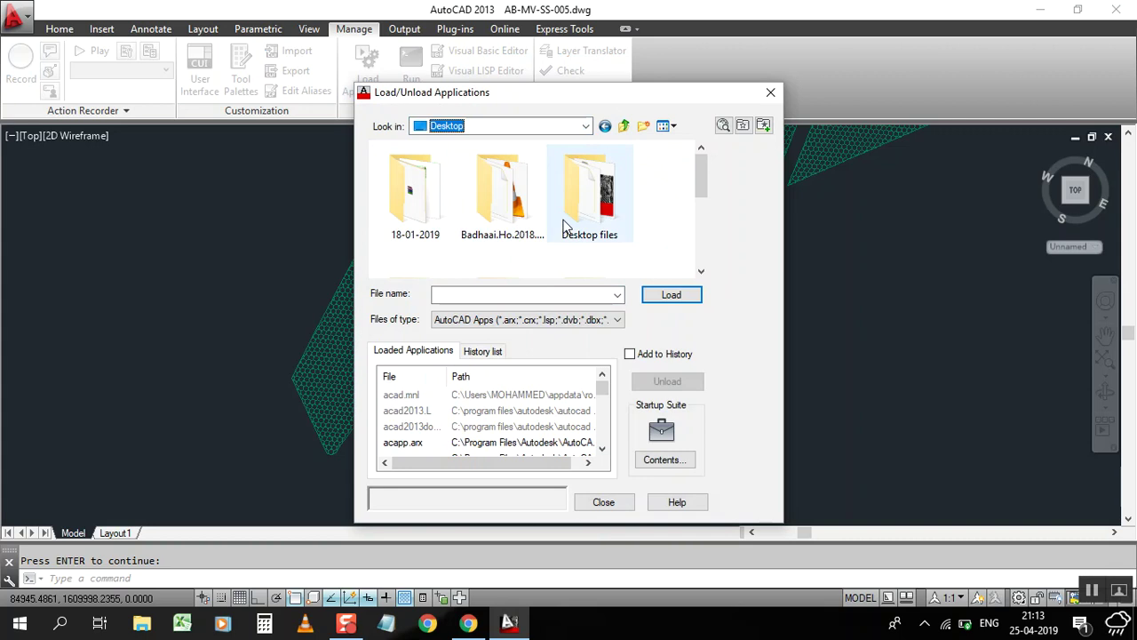
scroll(687, 200, "down", 1)
double_click(592, 246)
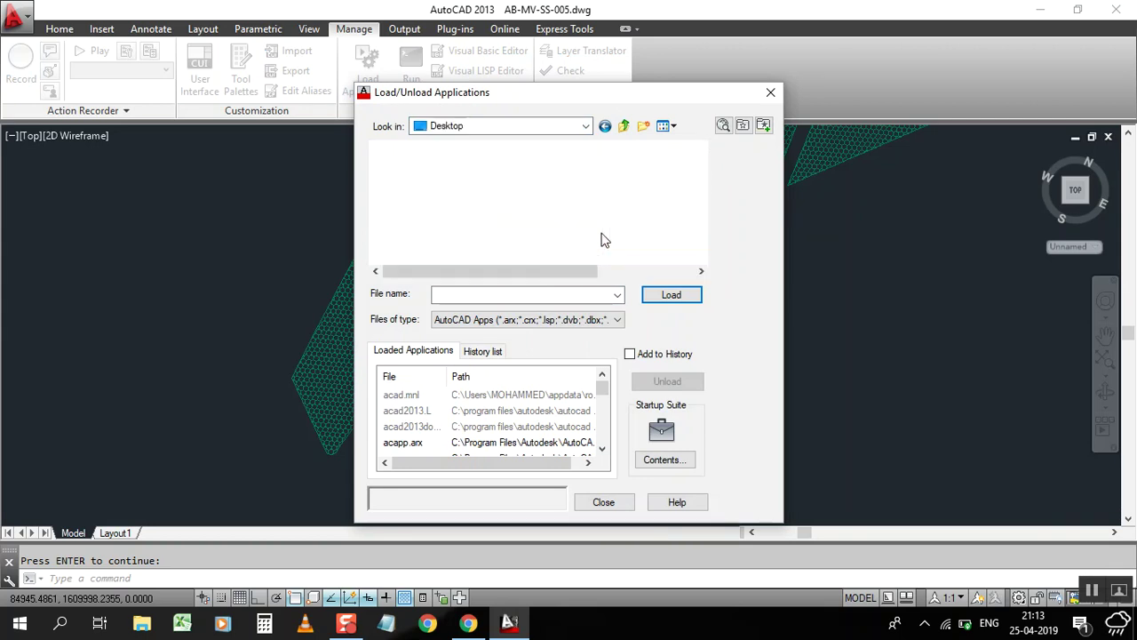
scroll(462, 249, "down", 1)
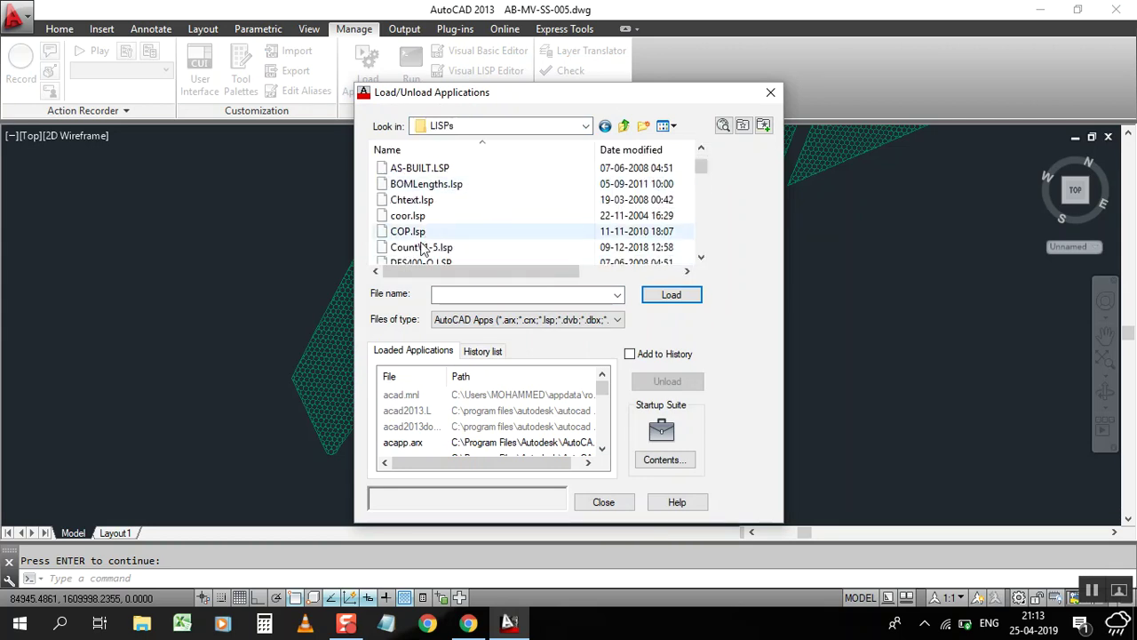
Load the routine Polyarea.lsp, close the application loader and dismiss the start message
left_click(448, 296)
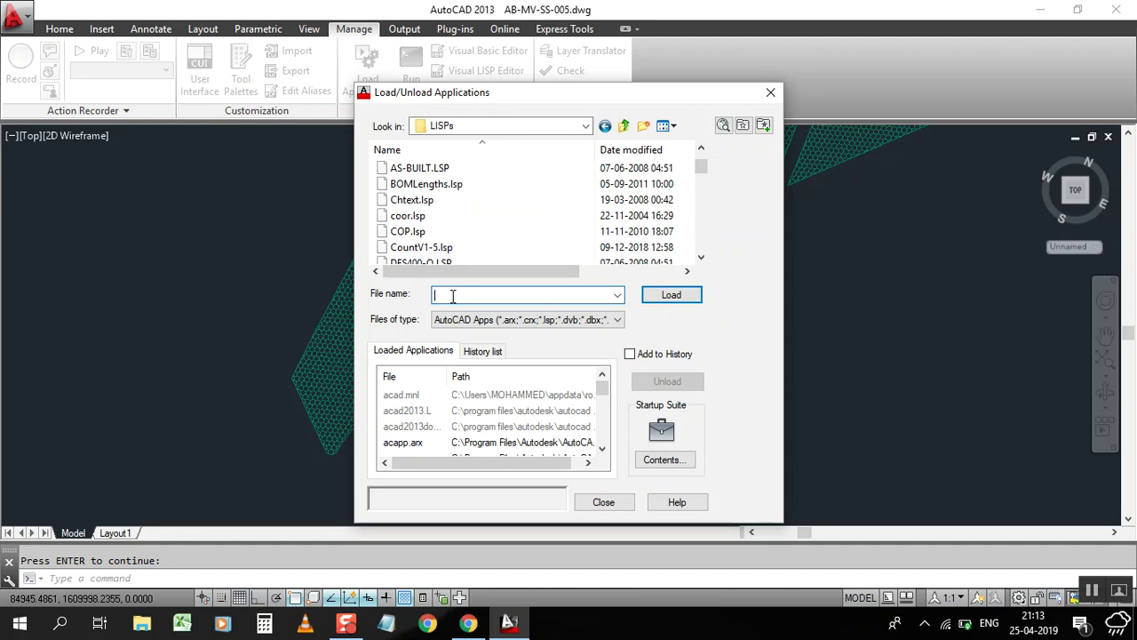
type("poly")
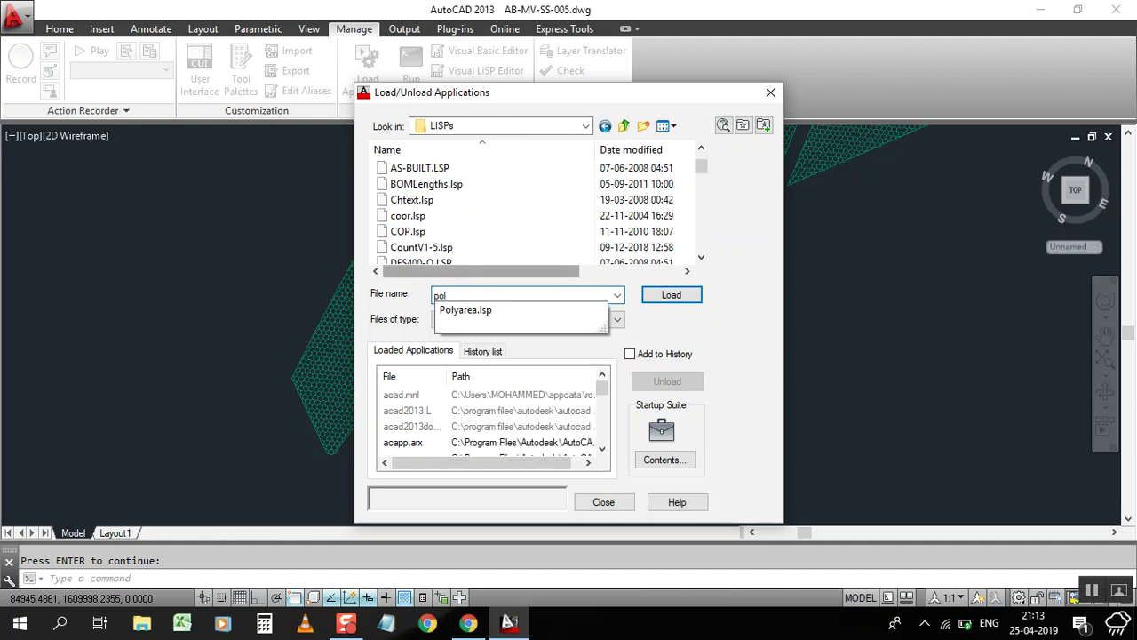
left_click(471, 311)
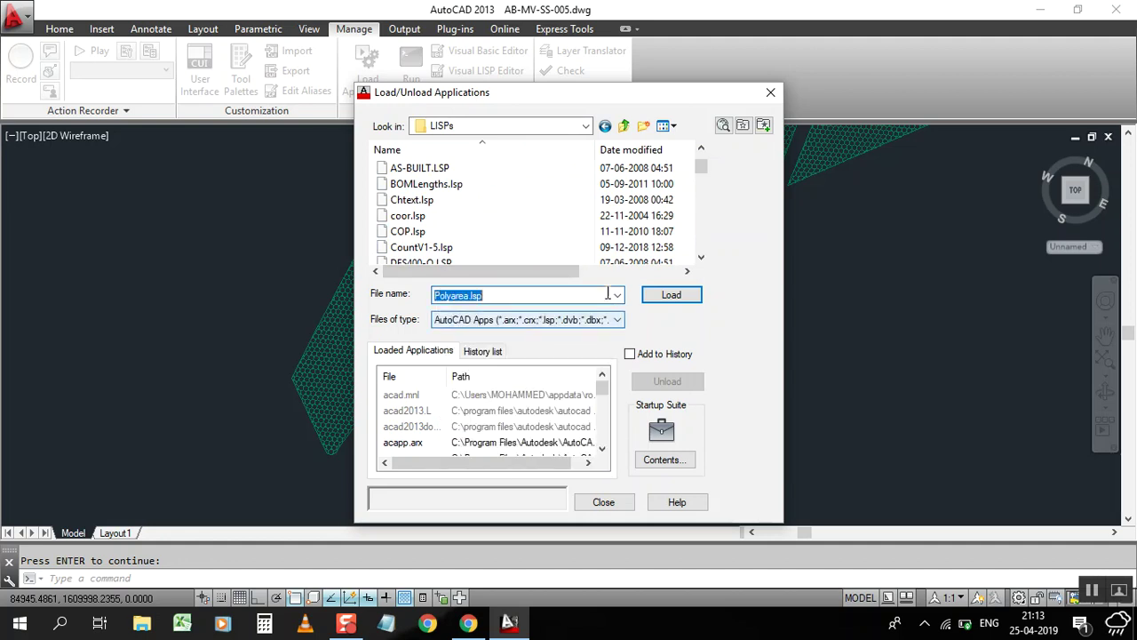
left_click(672, 295)
left_click(603, 503)
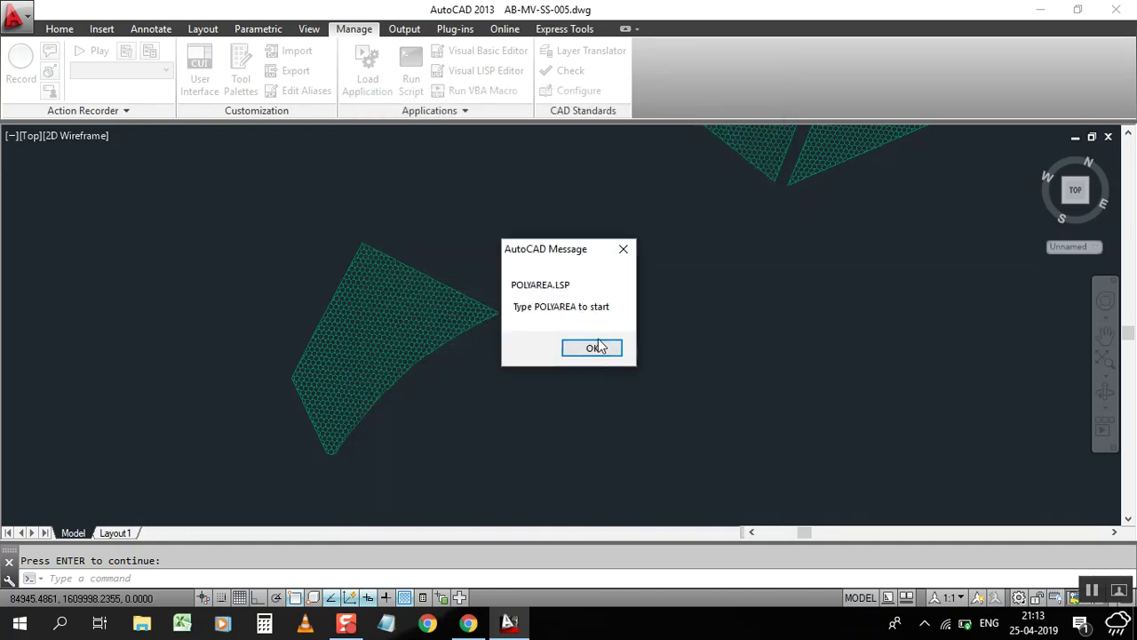
left_click(594, 348)
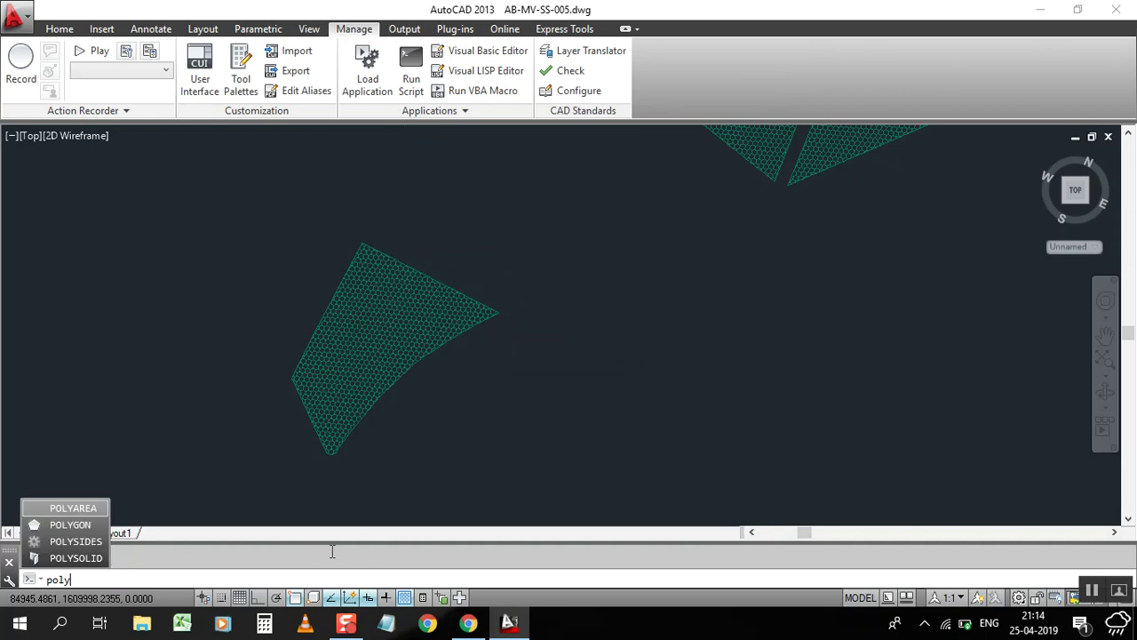
Run POLYAREA and select the lower-left hatched shape plus all the other shapes with a crossing window
type("POLYarea")
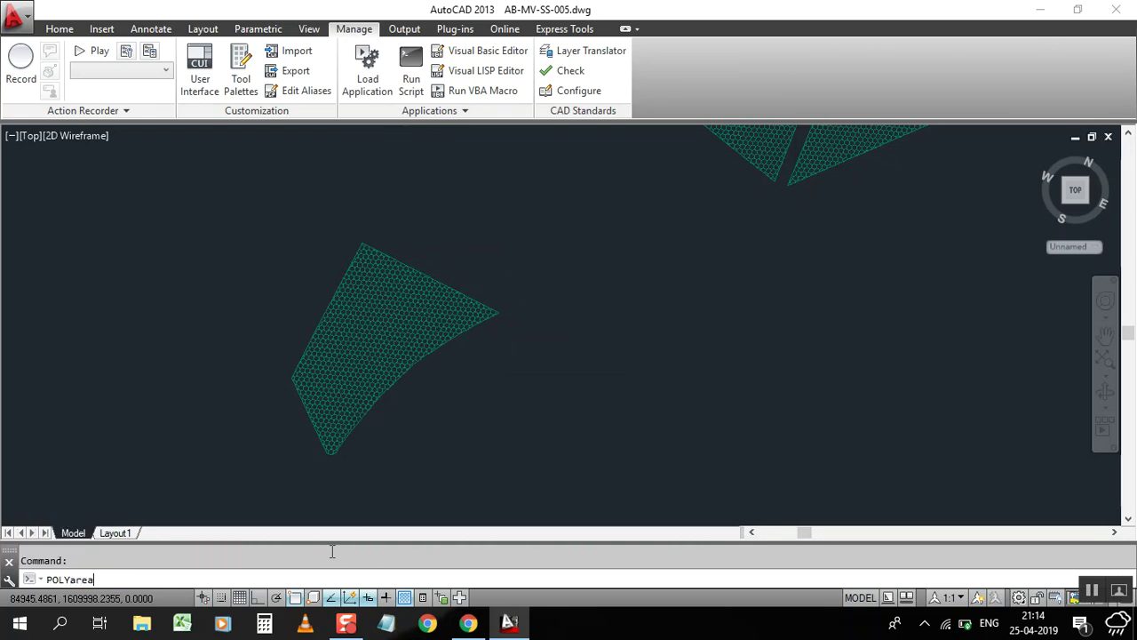
key("Return")
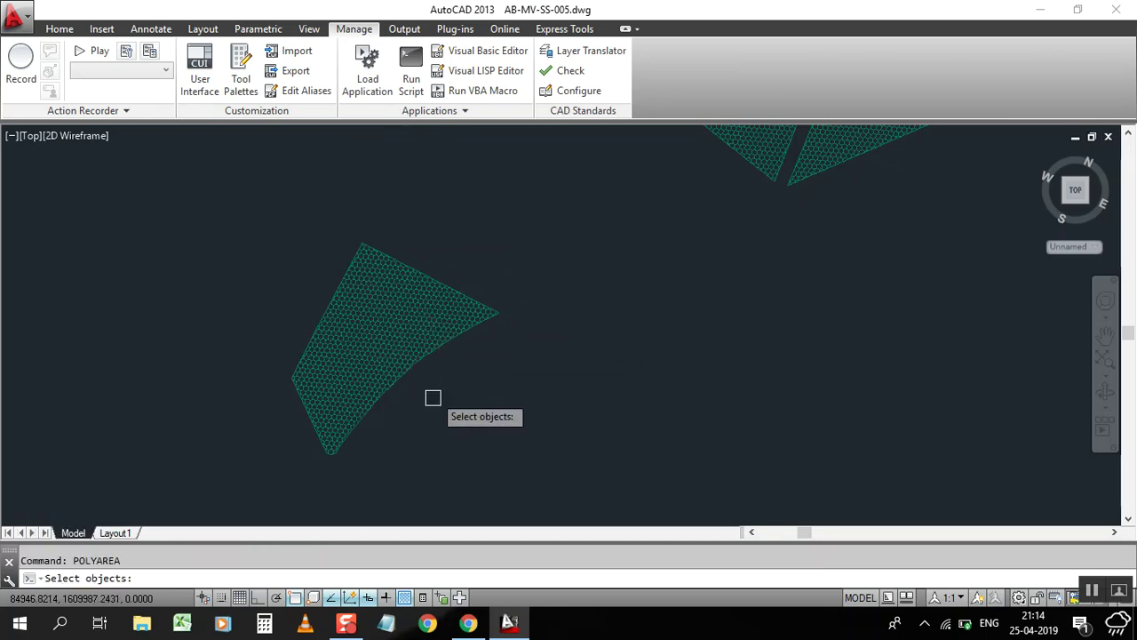
left_click(424, 356)
scroll(417, 365, "down", 5)
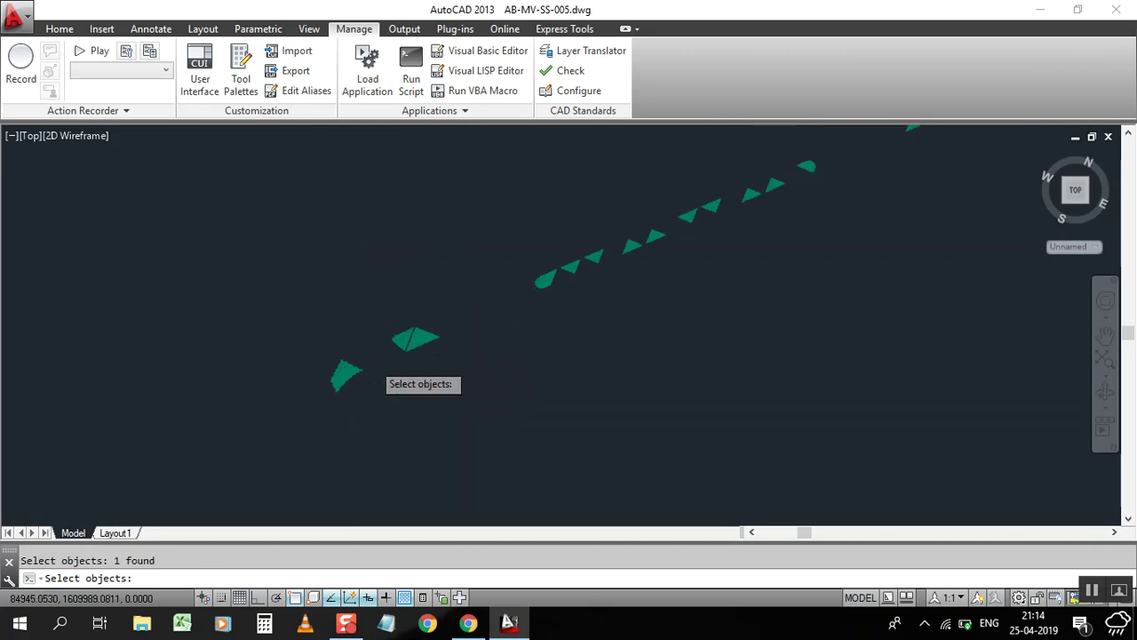
scroll(409, 360, "down", 3)
left_click(685, 223)
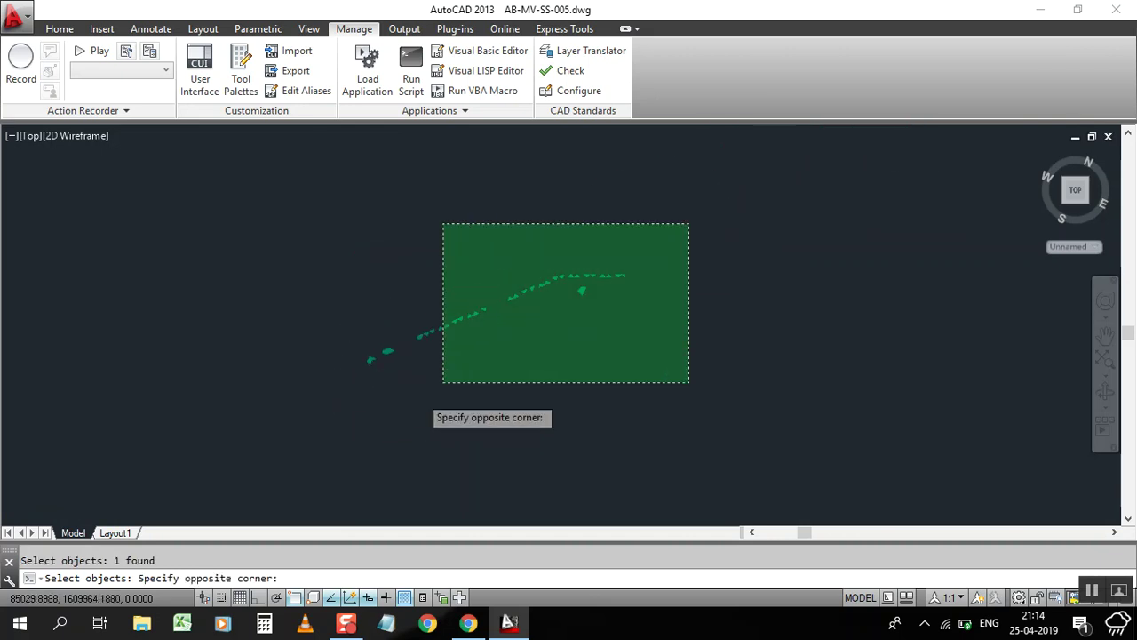
left_click(239, 456)
Examine the selected hatched shapes up close and from farther out to check which outlines the selection includes
scroll(351, 356, "up", 8)
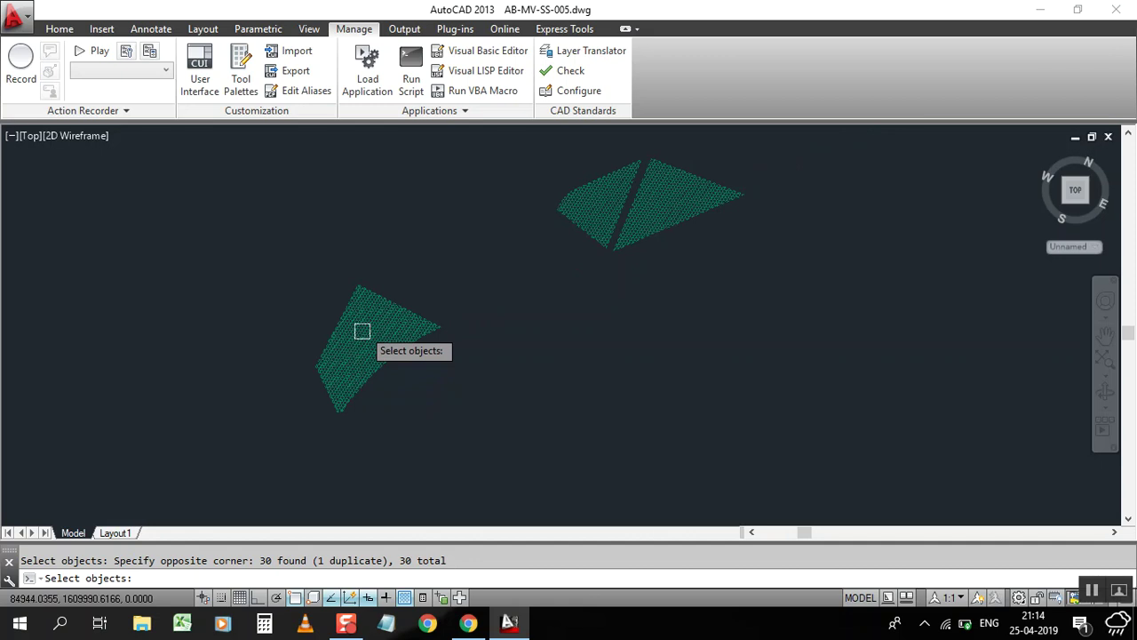
scroll(406, 325, "down", 3)
scroll(312, 396, "up", 8)
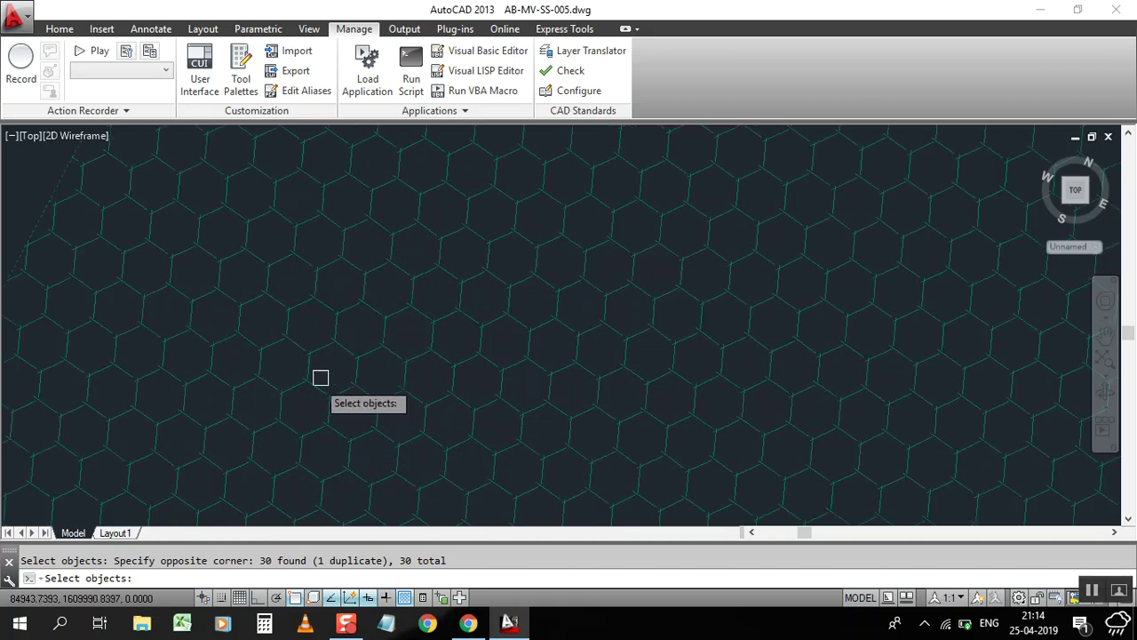
scroll(256, 380, "down", 8)
scroll(649, 196, "up", 8)
scroll(460, 291, "down", 8)
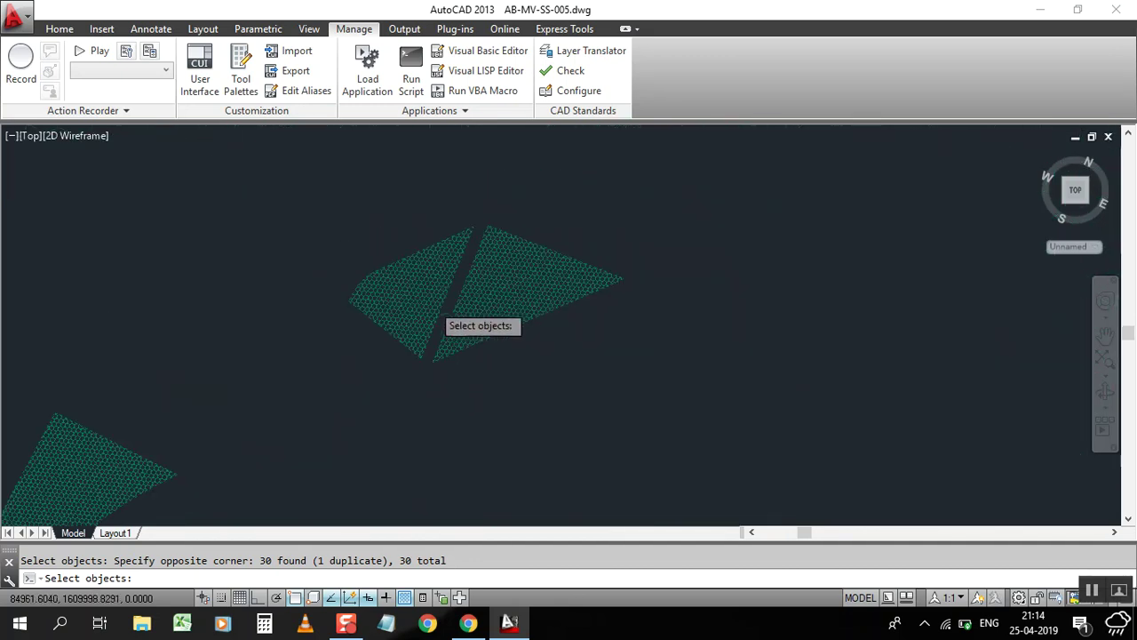
scroll(406, 295, "up", 3)
scroll(391, 305, "down", 8)
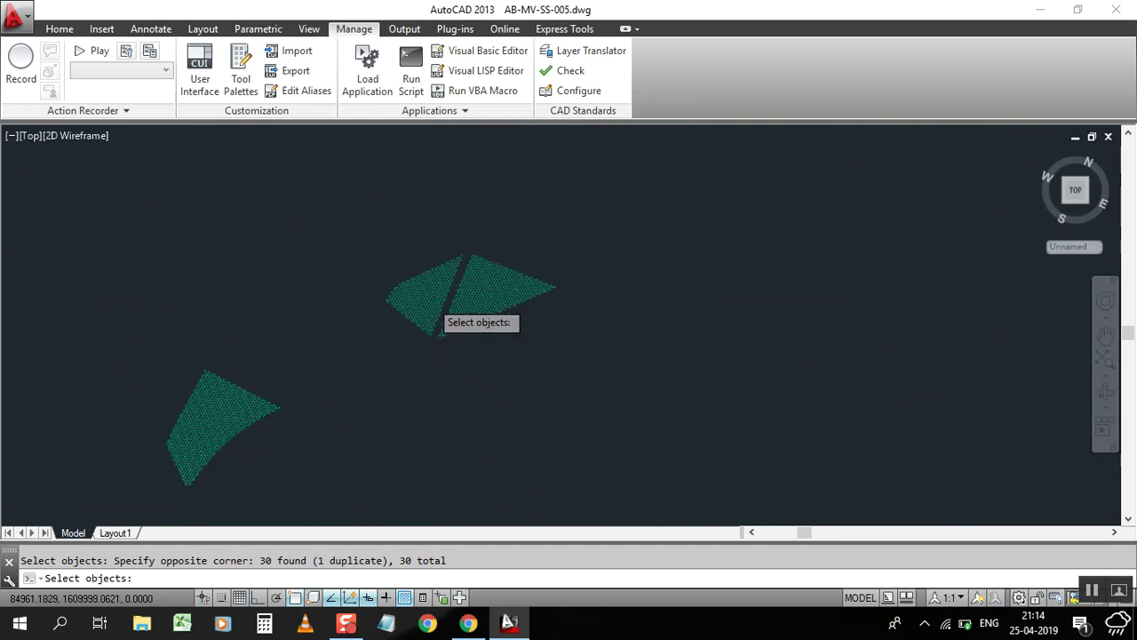
scroll(406, 300, "up", 8)
scroll(456, 287, "down", 5)
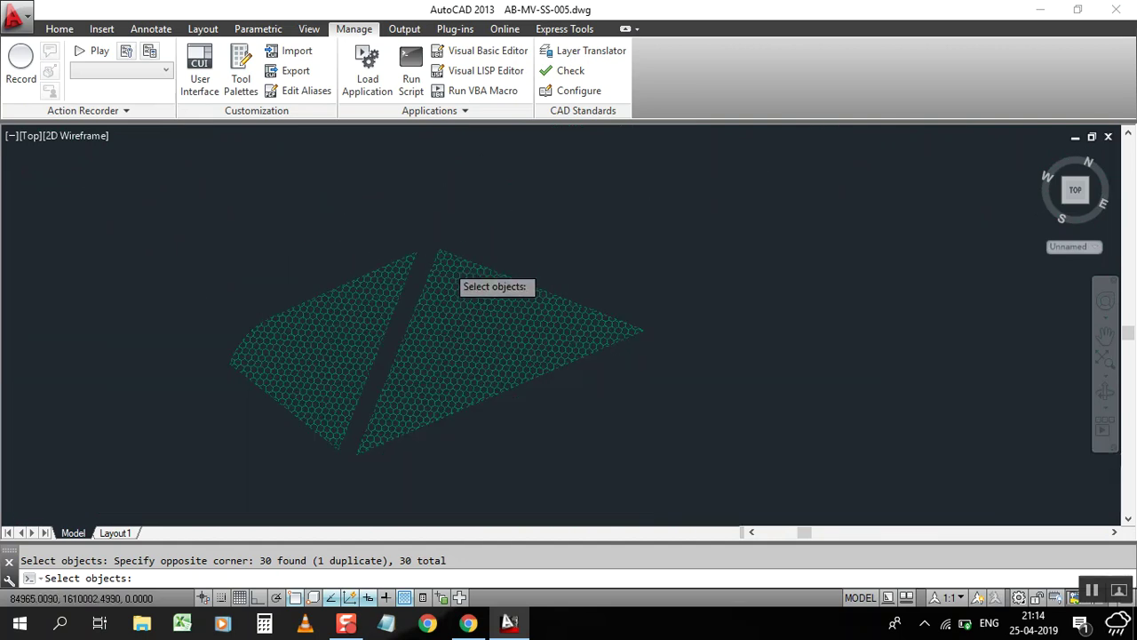
scroll(448, 311, "down", 6)
scroll(350, 343, "up", 4)
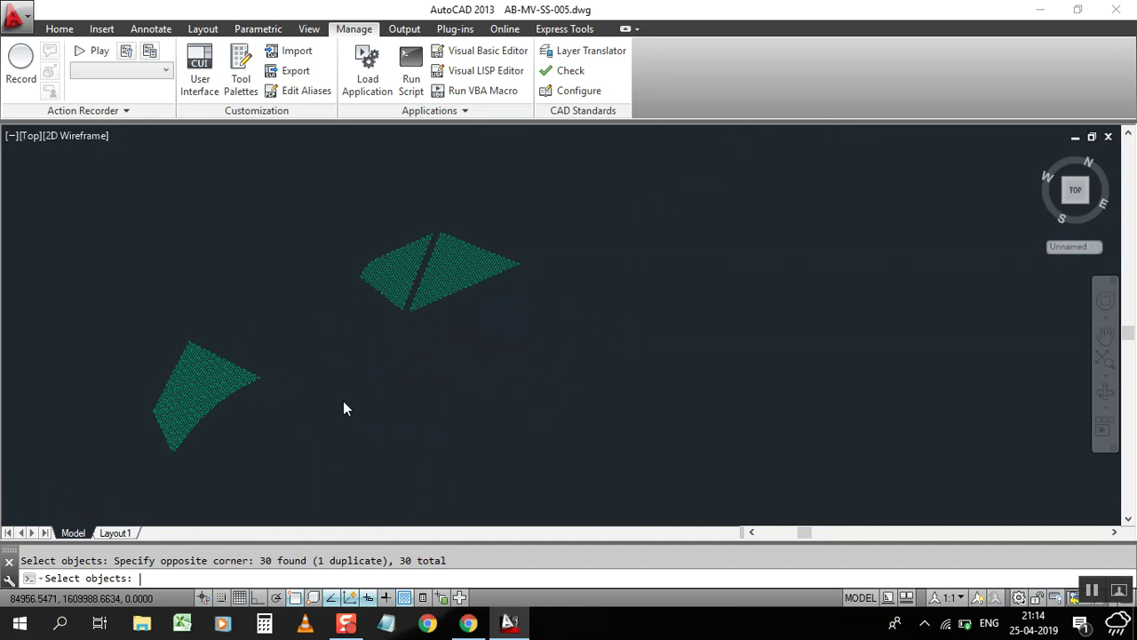
Finish the POLYAREA selection, read the total area of the shapes and close the result message
key("Return")
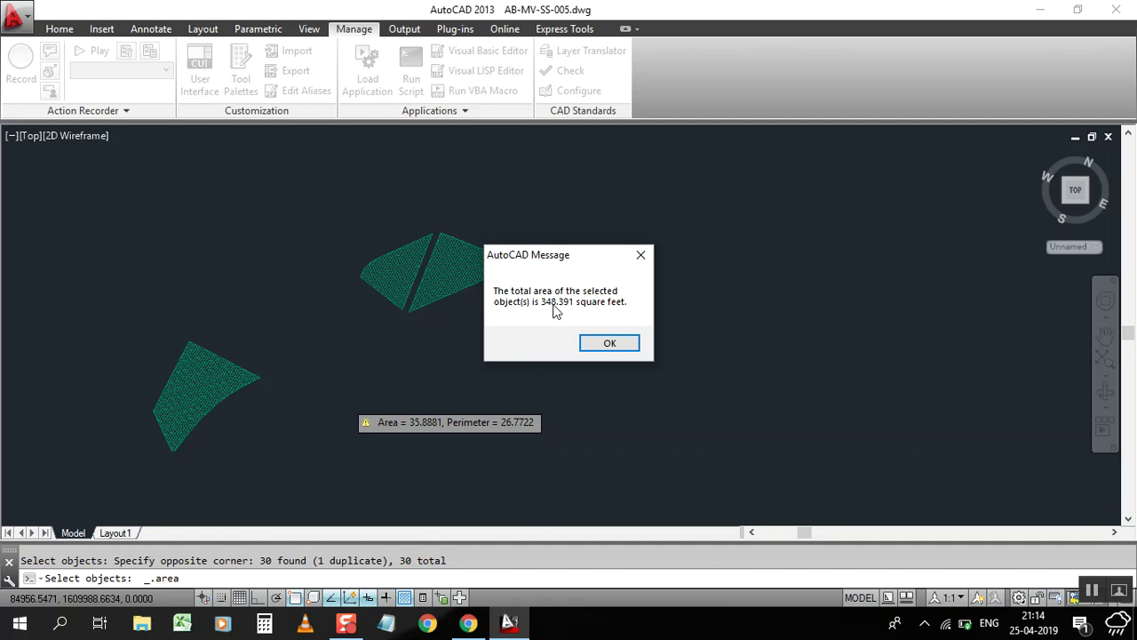
left_click(643, 258)
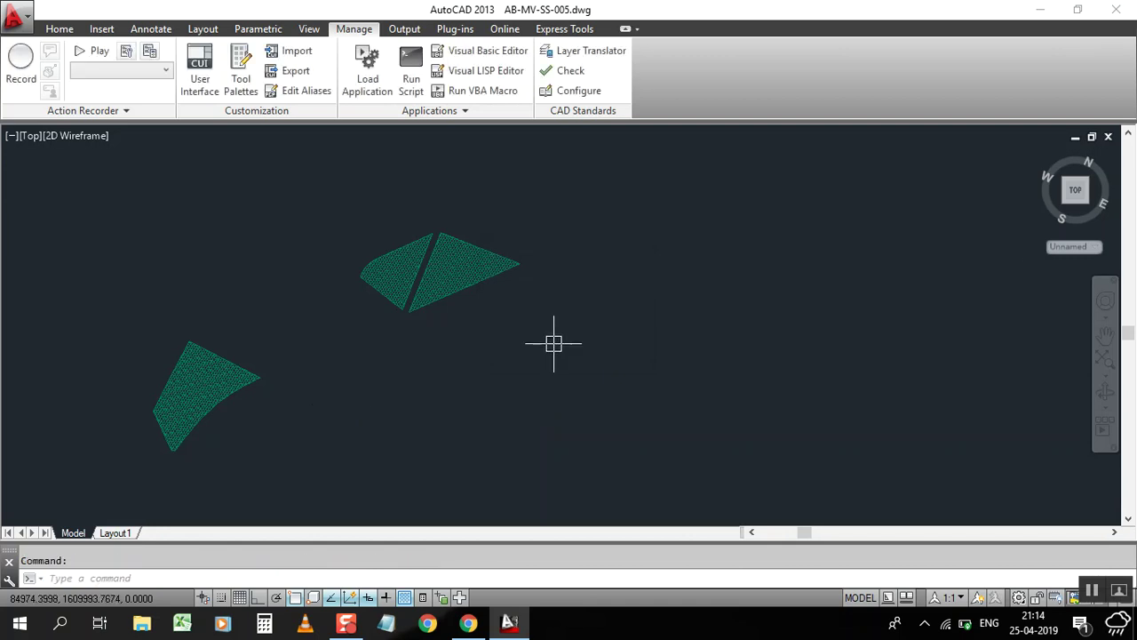
scroll(516, 329, "down", 2)
scroll(258, 417, "up", 2)
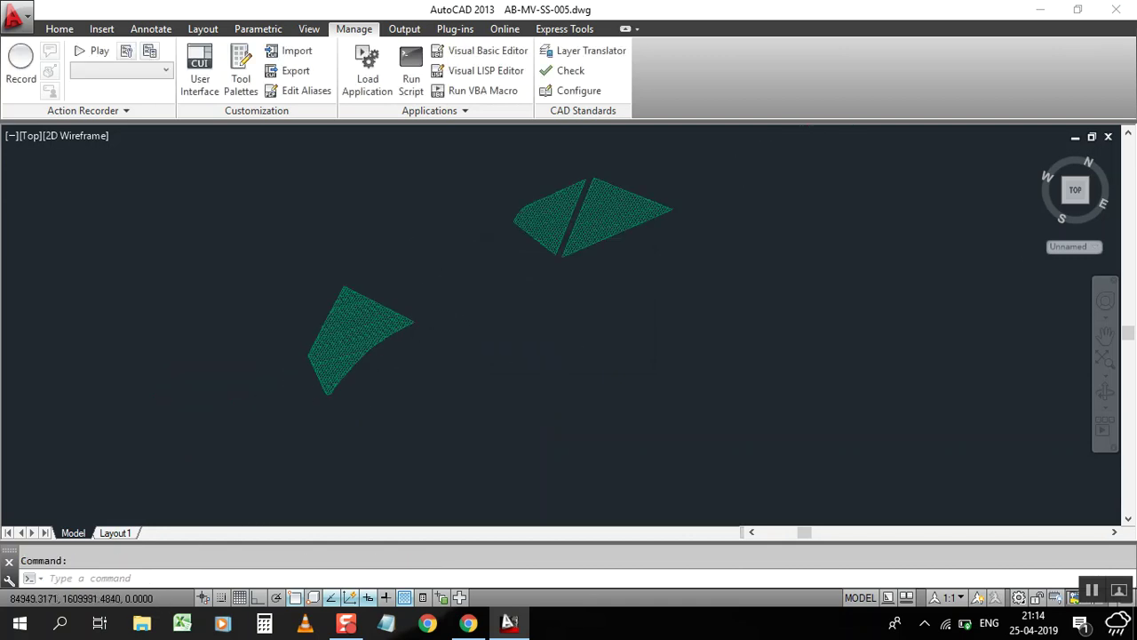
Measure the area of the lower-left hatched shape with the AREA command's Object option, then leave the command
left_click(407, 321)
key("Escape")
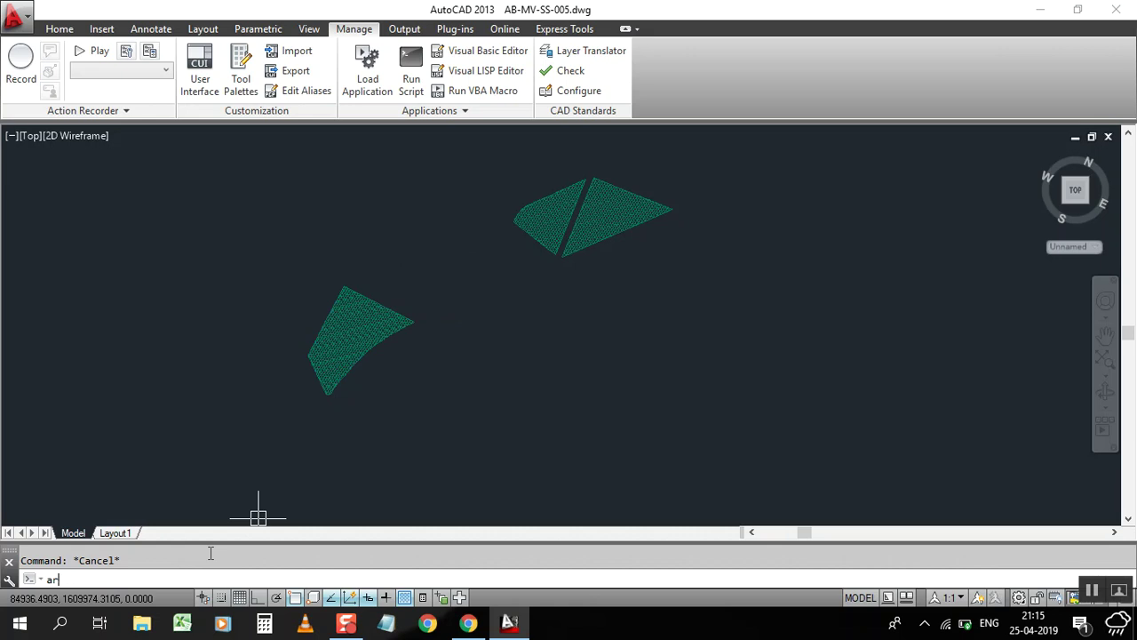
type("area")
key("Return")
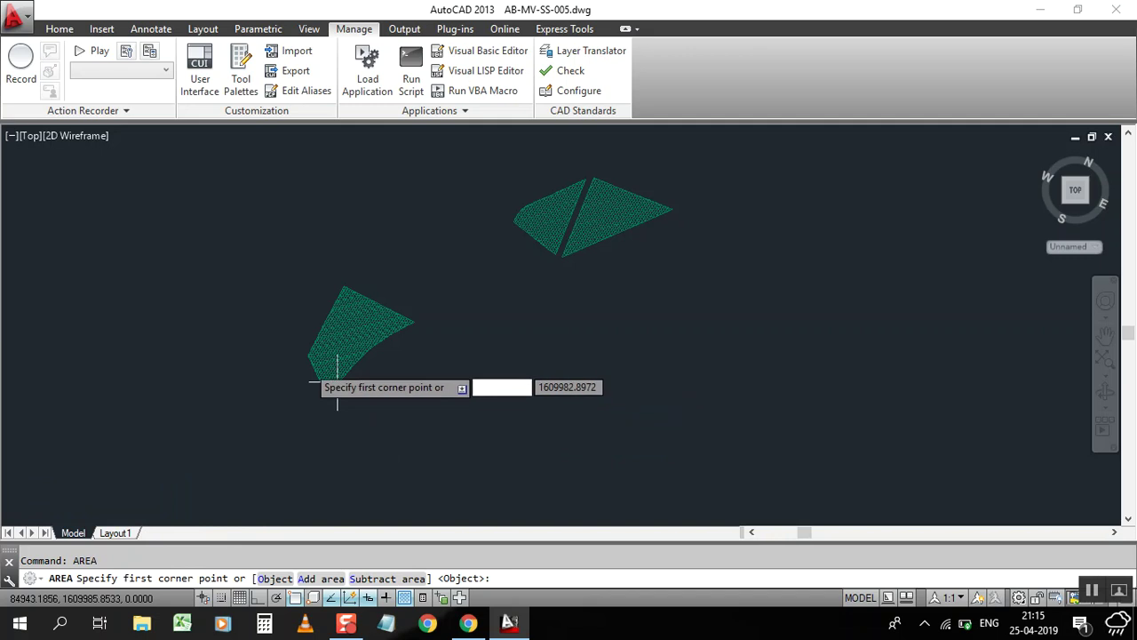
scroll(334, 374, "down", 5)
scroll(306, 377, "up", 3)
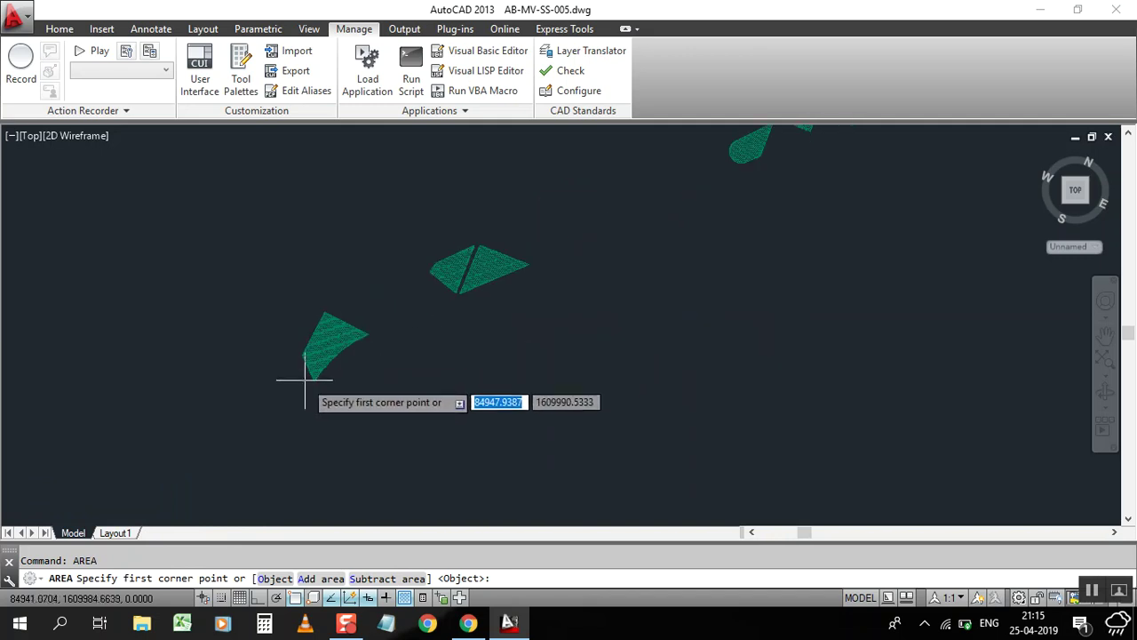
scroll(305, 380, "up", 2)
type("o")
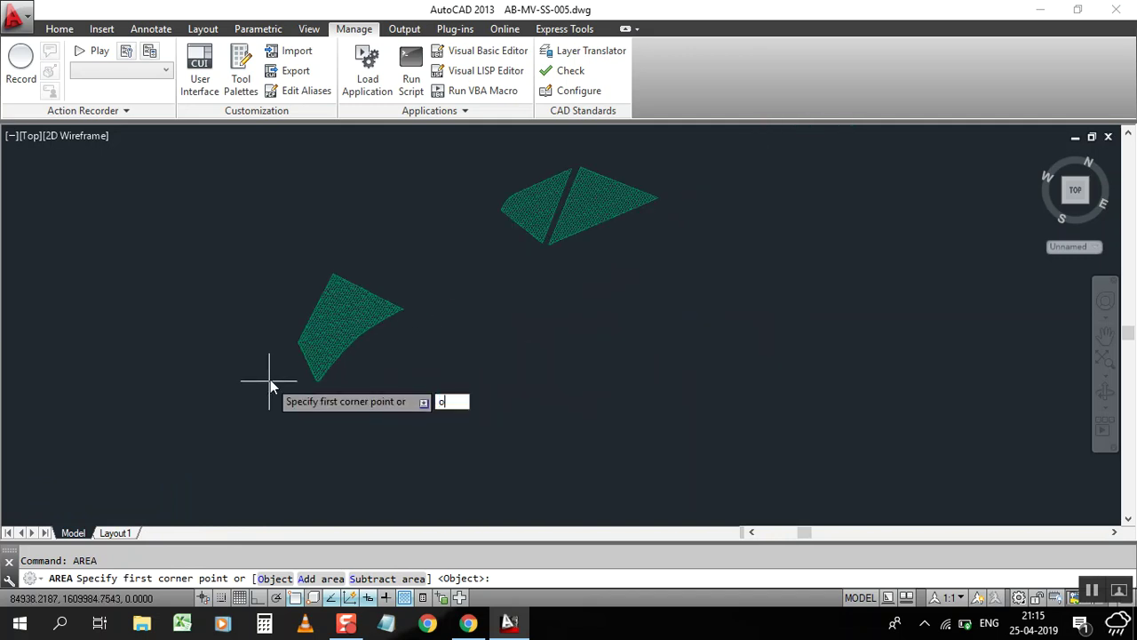
key("Return")
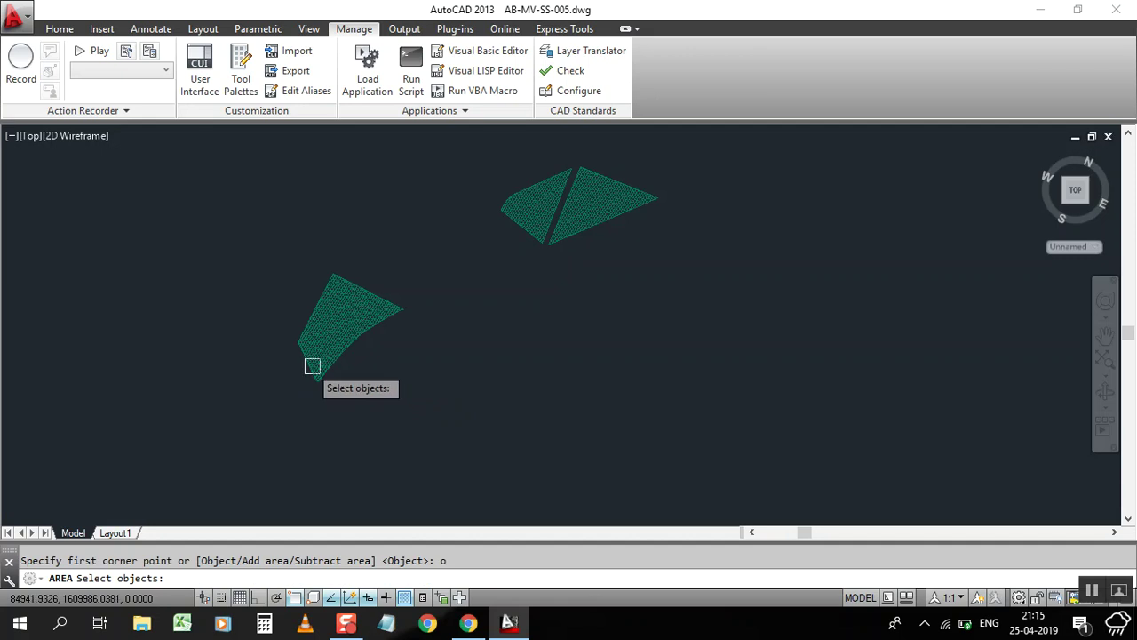
left_click(302, 364)
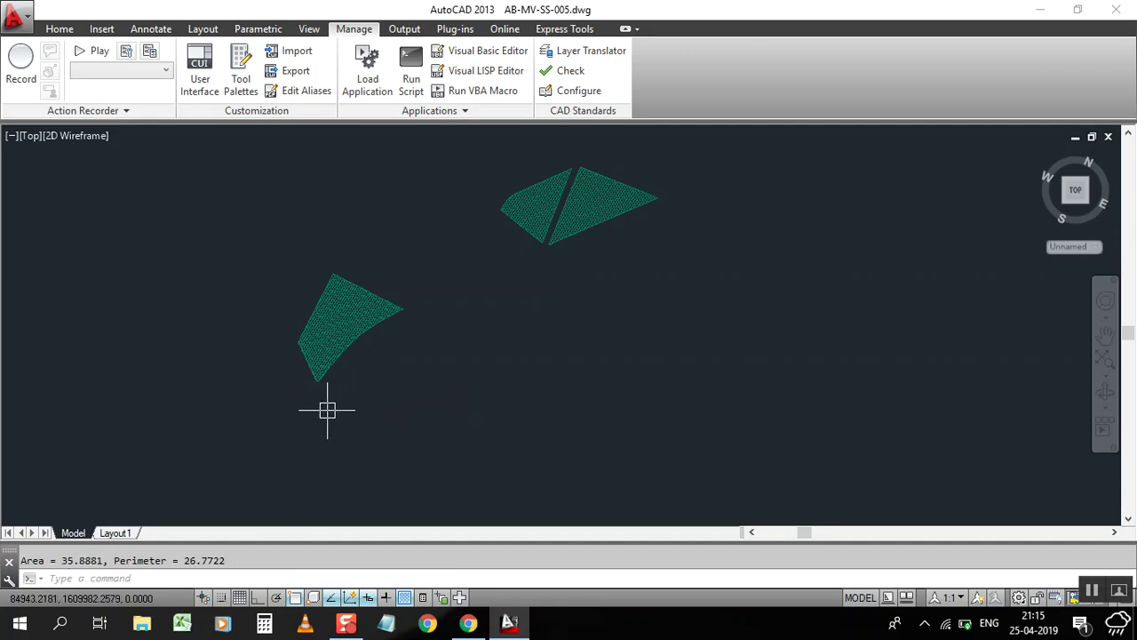
key("Escape")
Start AREA in Add area mode with the Object option and add the lower-left hatched shape
scroll(325, 402, "down", 3)
scroll(383, 343, "down", 2)
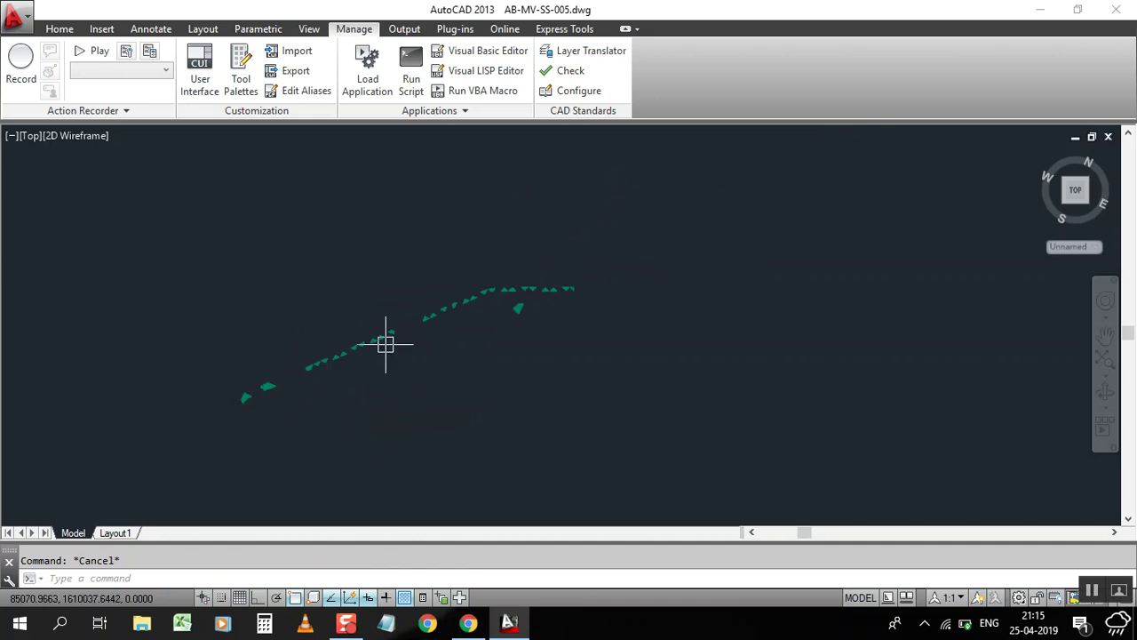
scroll(233, 414, "up", 6)
scroll(293, 347, "up", 2)
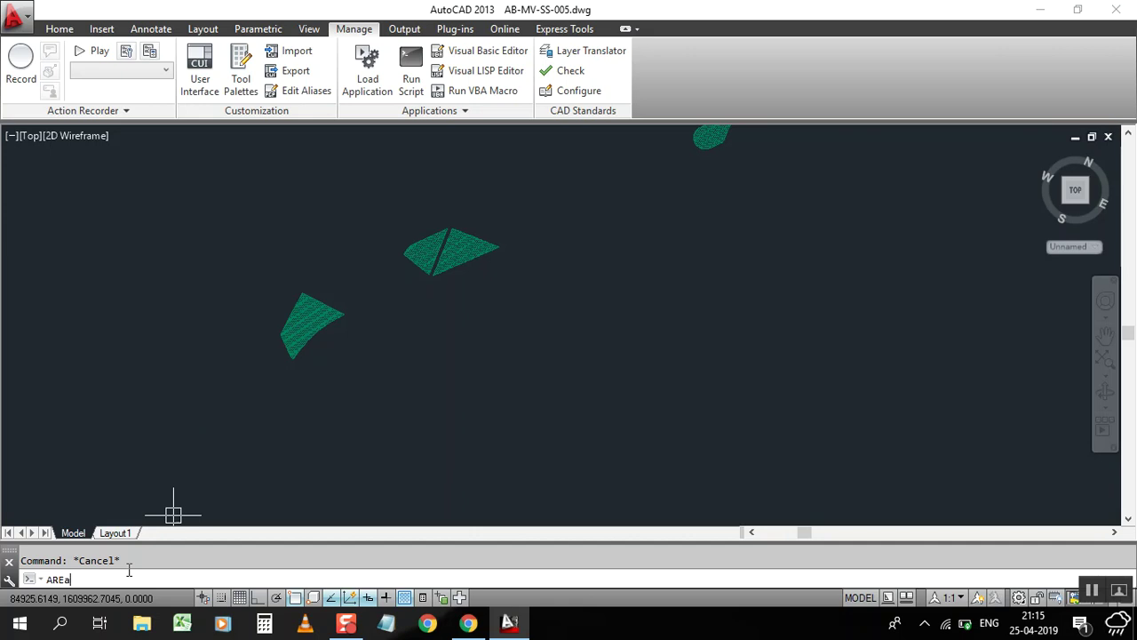
key("Return")
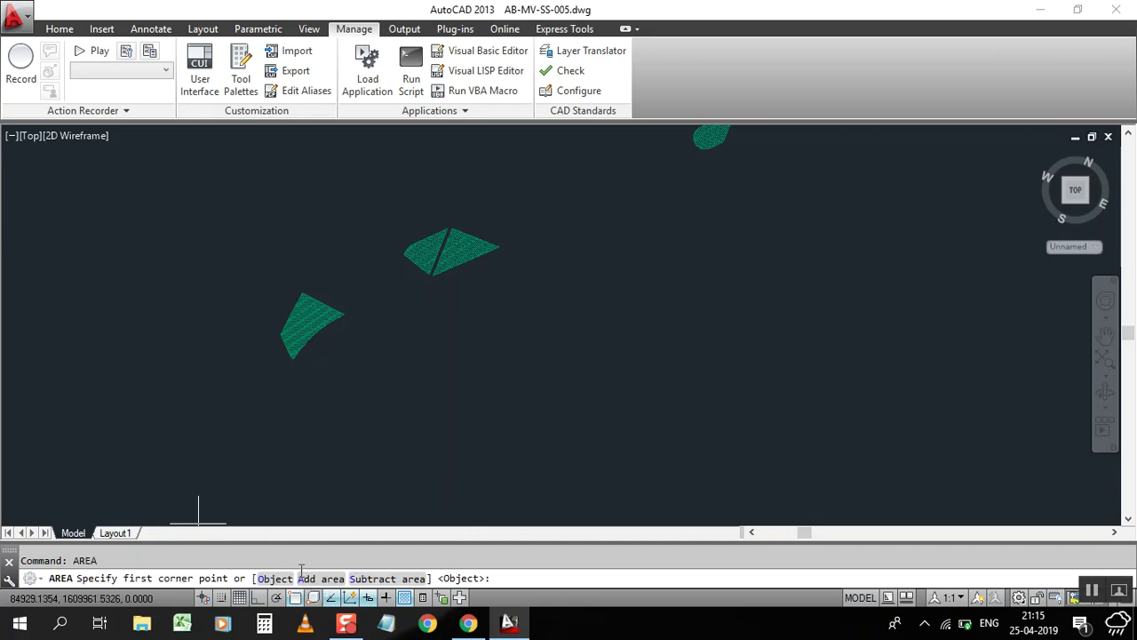
type("a")
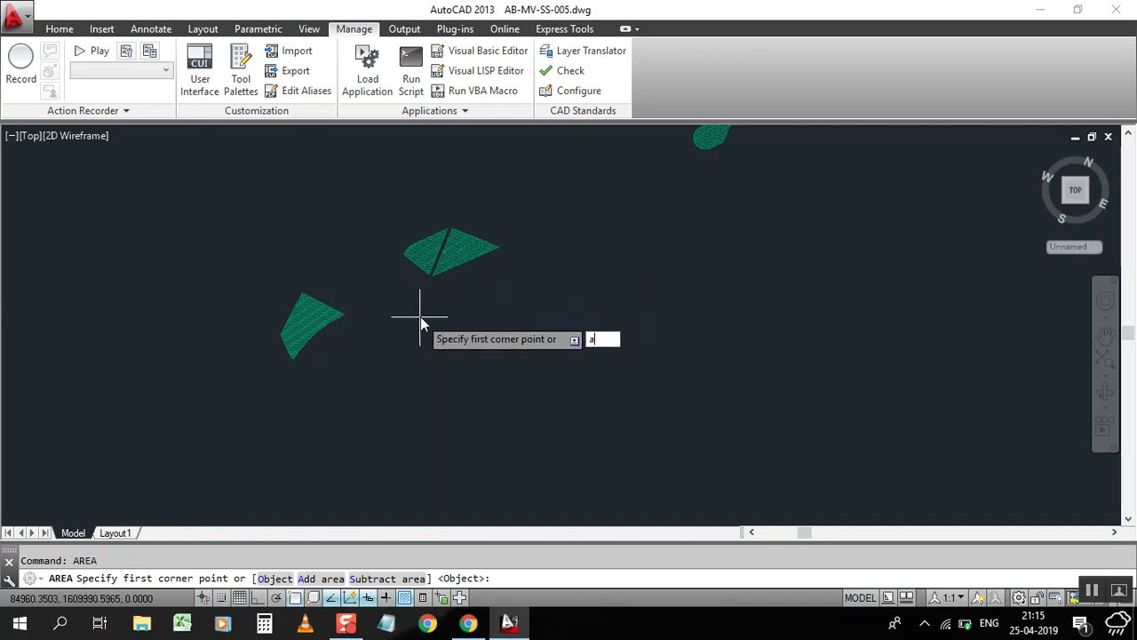
key("Return")
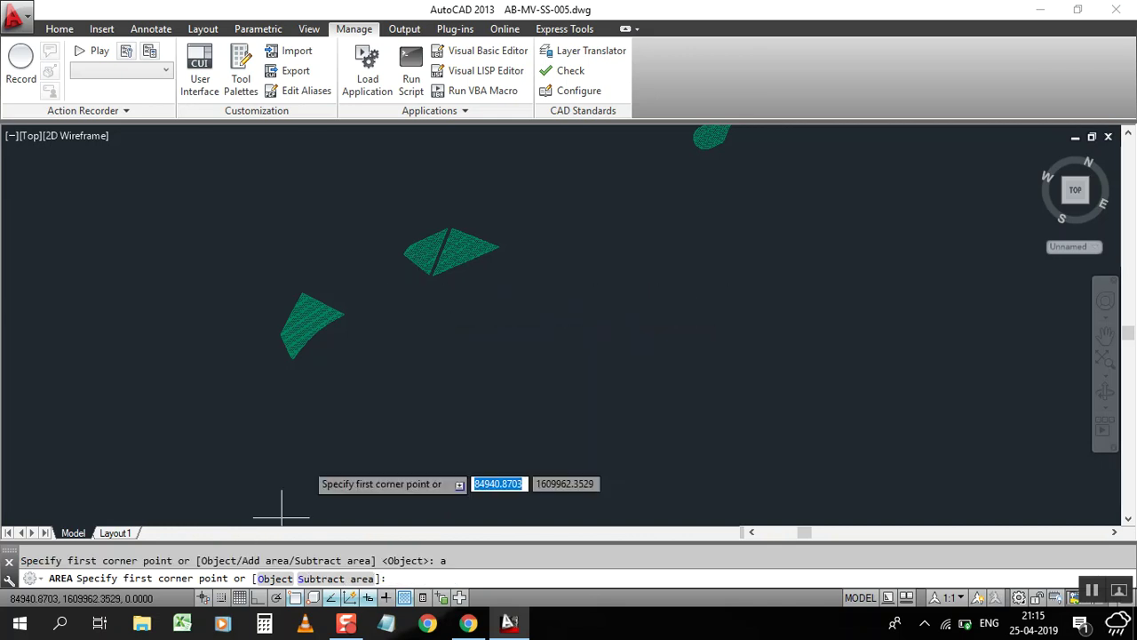
type("o")
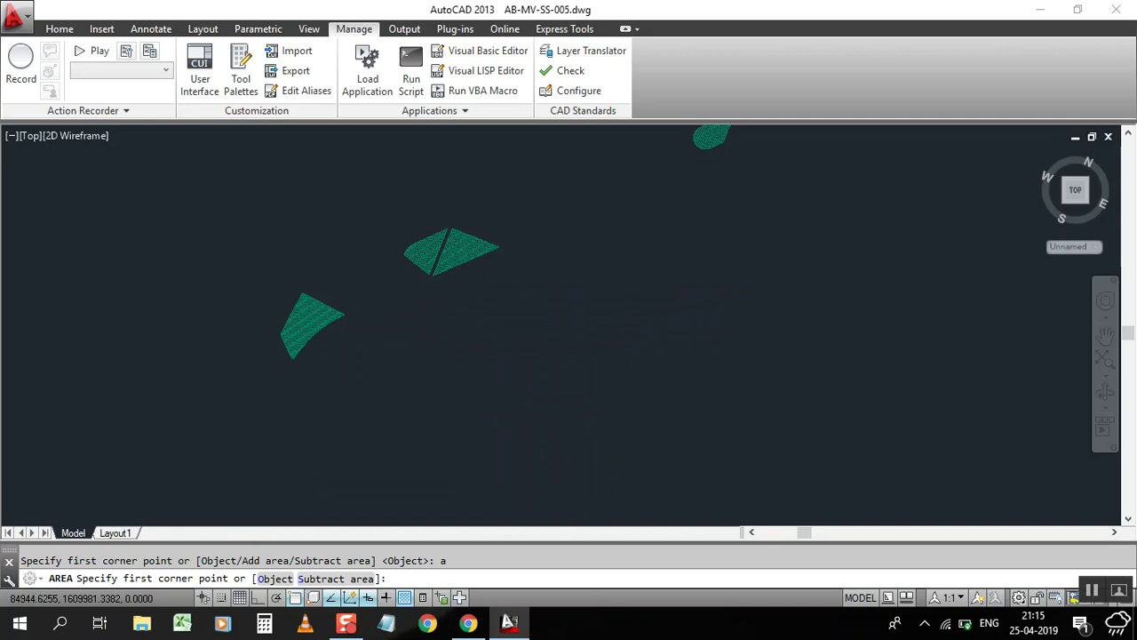
key("Return")
scroll(299, 358, "up", 3)
left_click(335, 334)
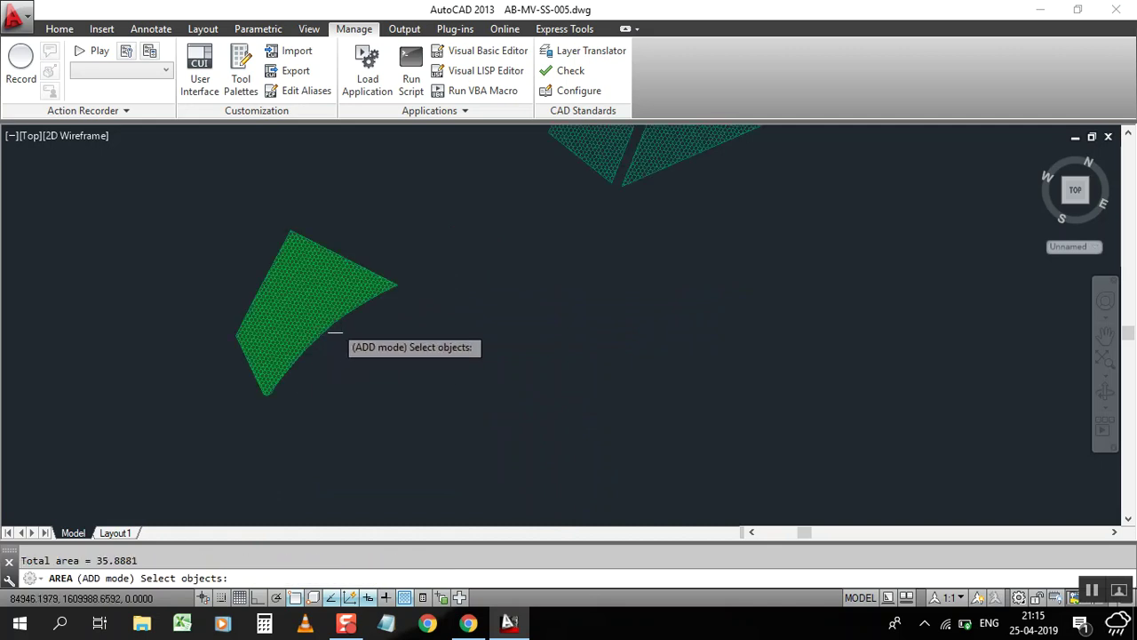
Add the two adjacent hatched shapes separated by the narrow diagonal gap to the running area total
scroll(335, 334, "down", 4)
left_click(377, 304)
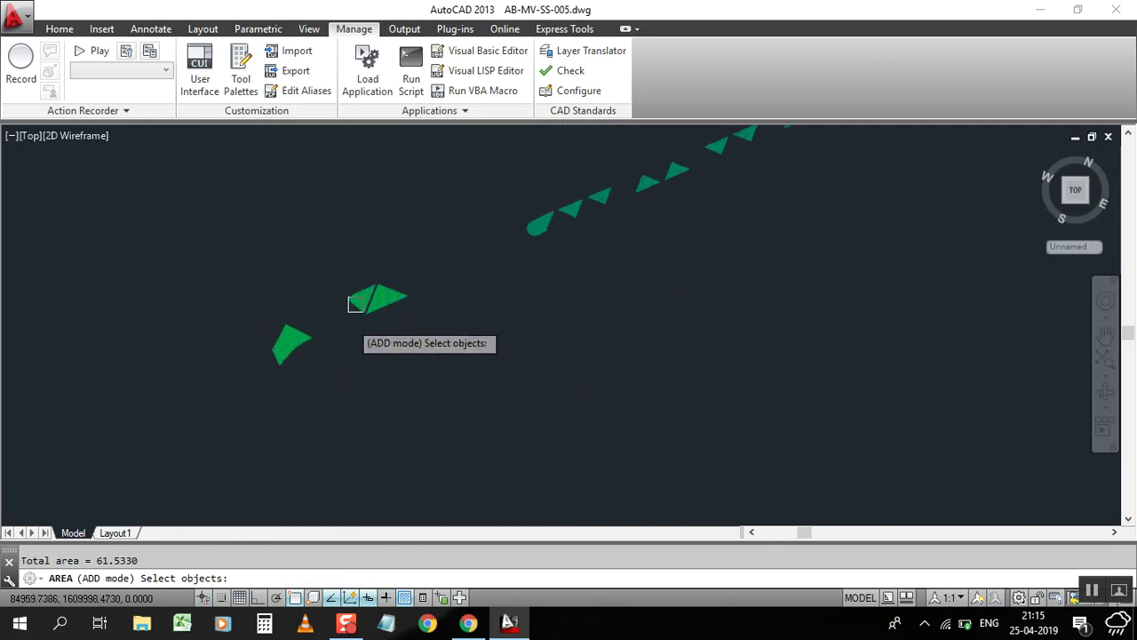
left_click(291, 345)
scroll(338, 285, "up", 8)
scroll(330, 274, "down", 6)
scroll(284, 313, "down", 2)
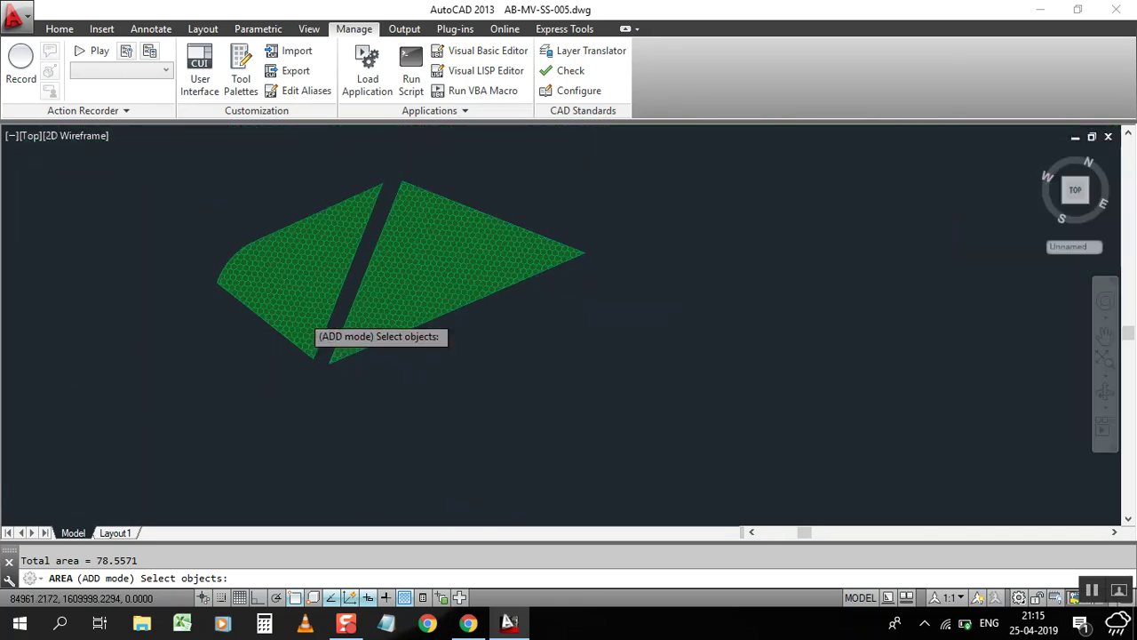
scroll(293, 284, "down", 2)
scroll(279, 279, "up", 4)
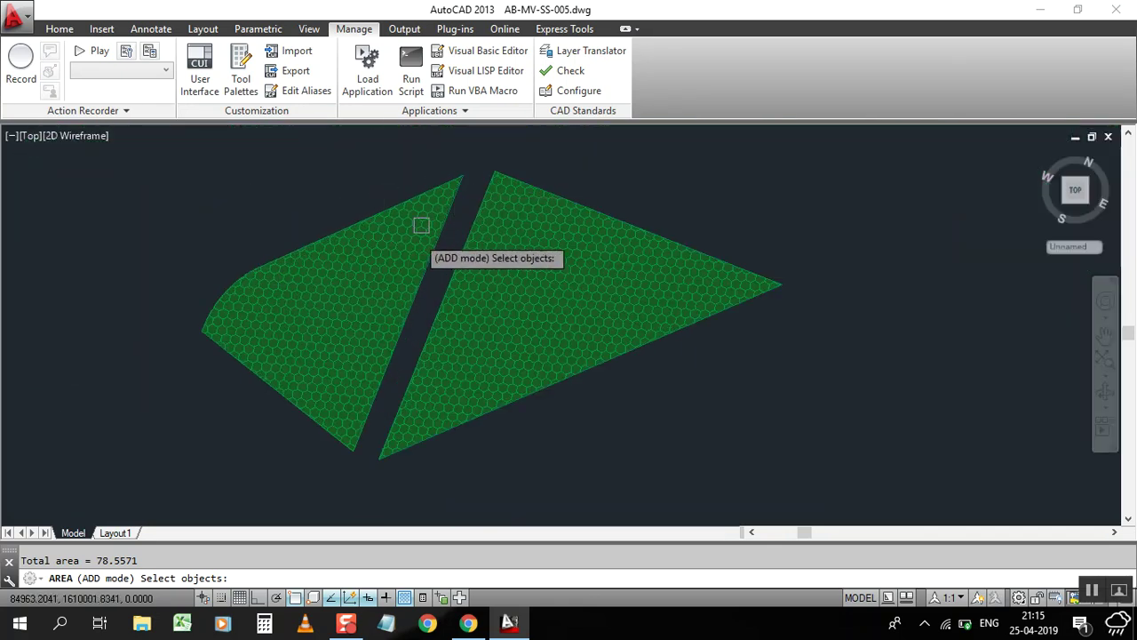
Add the rounded first shape of the diagonal row and the three triangles after it to the area total
scroll(368, 396, "down", 3)
scroll(422, 317, "down", 5)
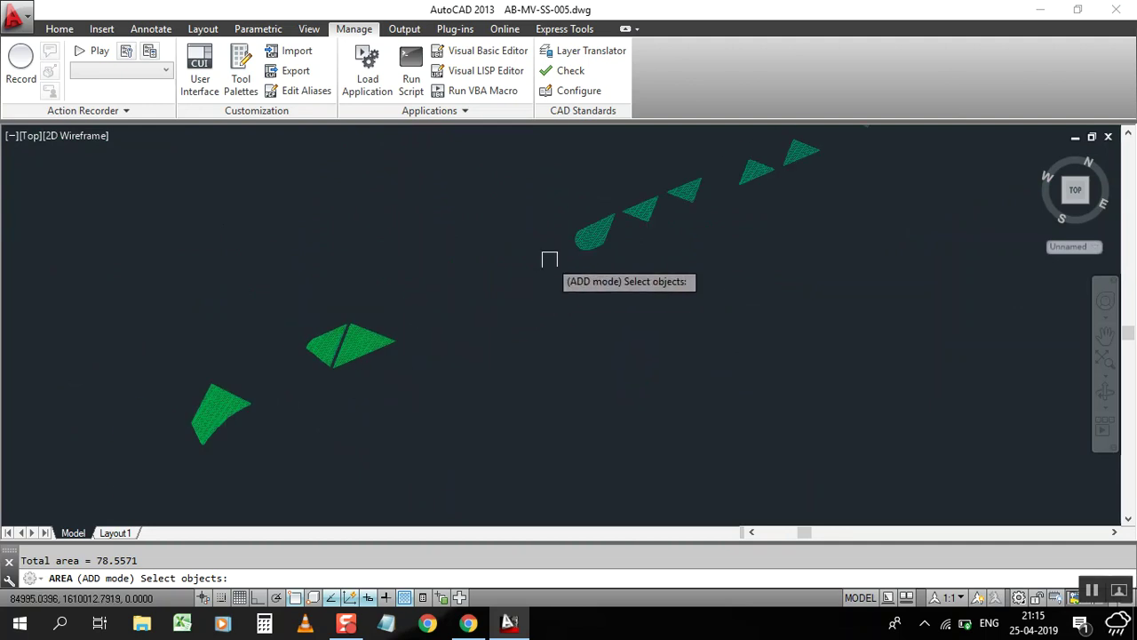
scroll(602, 246, "up", 2)
left_click(603, 245)
left_click(655, 206)
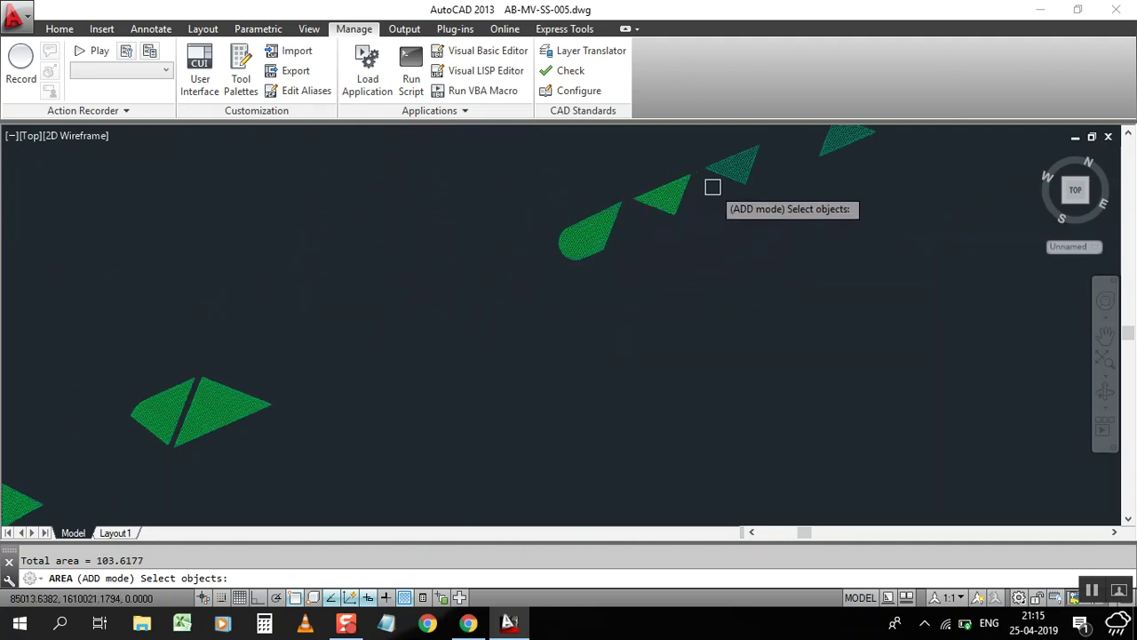
left_click(737, 163)
left_click(836, 144)
Add the fifth hatched shape of the diagonal row, the triangle after those already included, to the area total
middle_click_drag(542, 399, 391, 481)
scroll(234, 453, "up", 10)
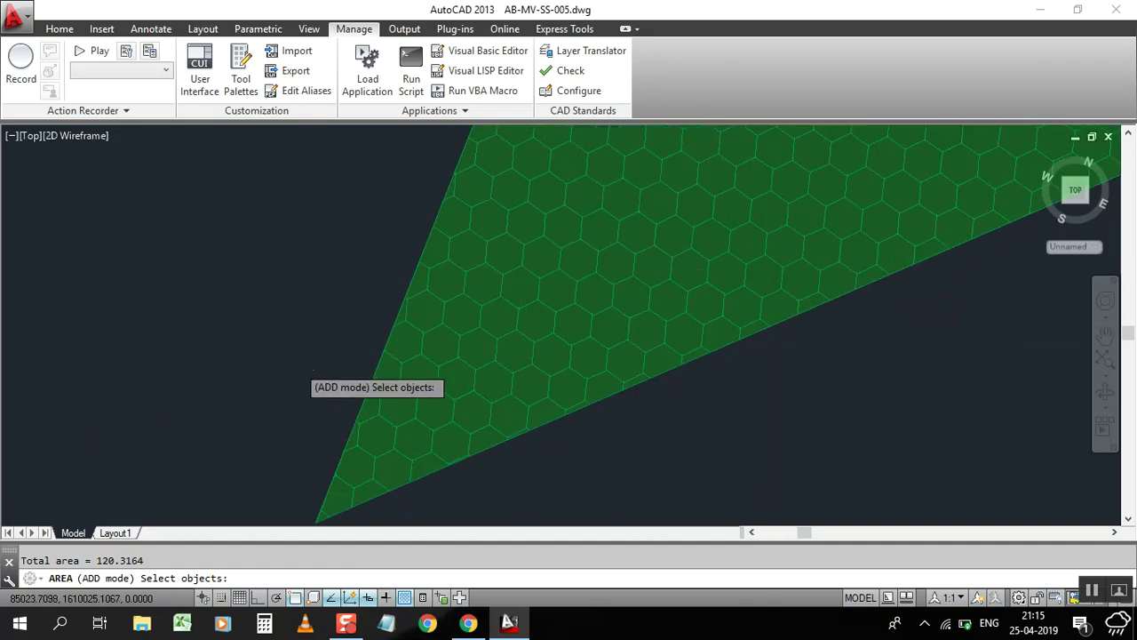
scroll(298, 370, "down", 3)
middle_click_drag(752, 223, 351, 397)
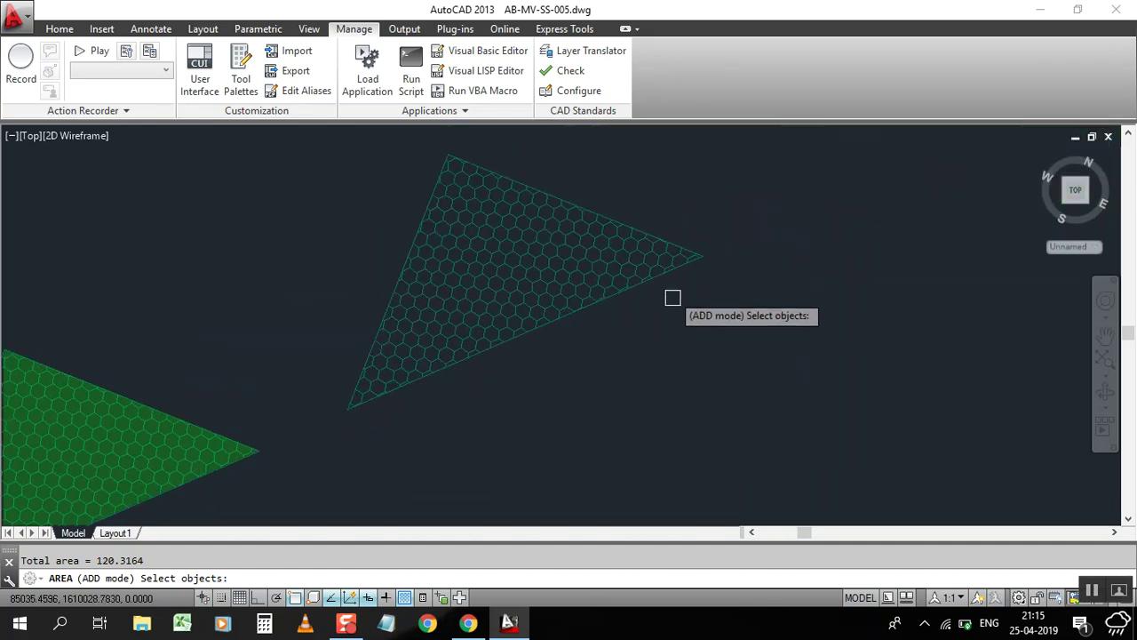
left_click(560, 324)
scroll(640, 311, "down", 7)
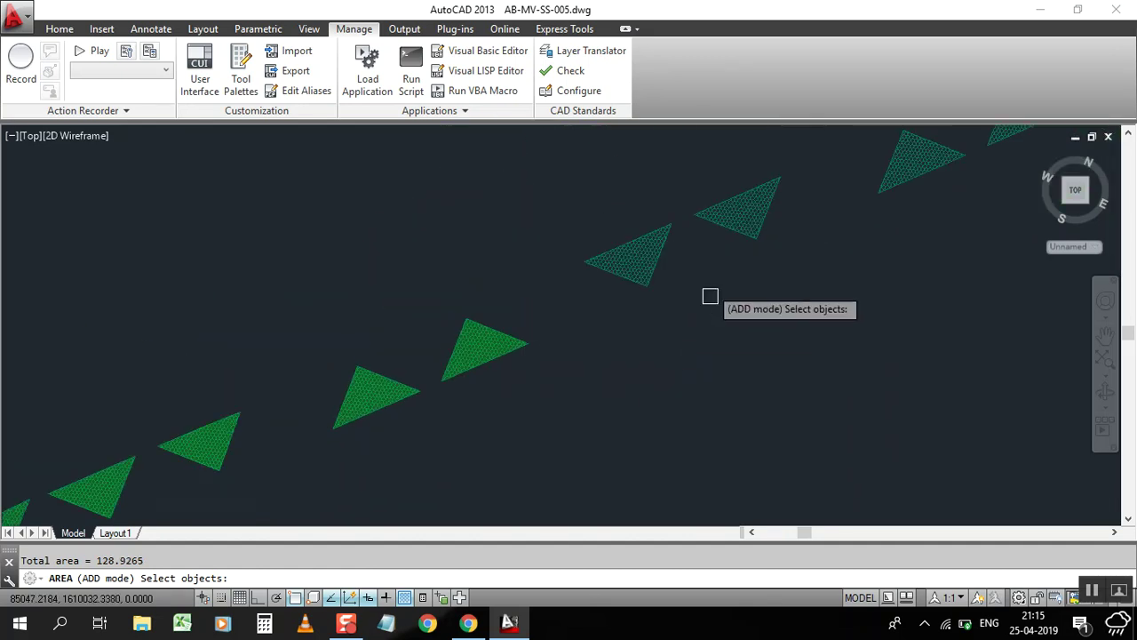
Add the four remaining triangles and the rounded end shape of the diagonal row to the area total
left_click(615, 276)
left_click(721, 234)
scroll(498, 385, "down", 2)
left_click(657, 251)
scroll(693, 240, "down", 2)
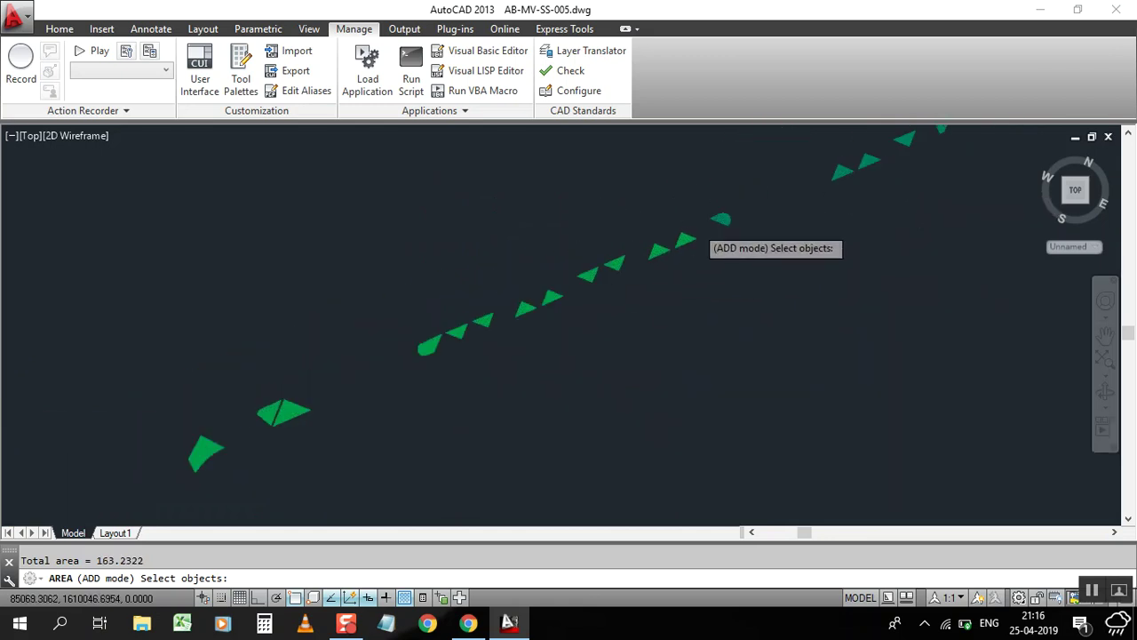
scroll(739, 222, "up", 5)
left_click(741, 224)
scroll(627, 311, "down", 6)
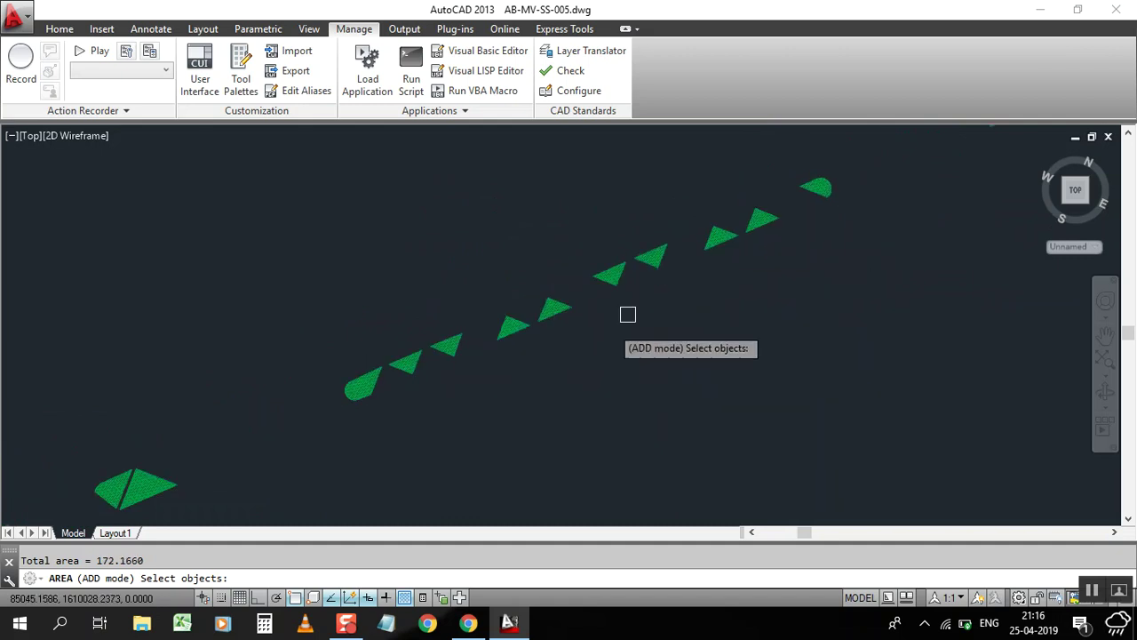
Switch AREA to Subtract area mode with the Object option and subtract the lower-left hatched shape from the total
scroll(497, 373, "up", 6)
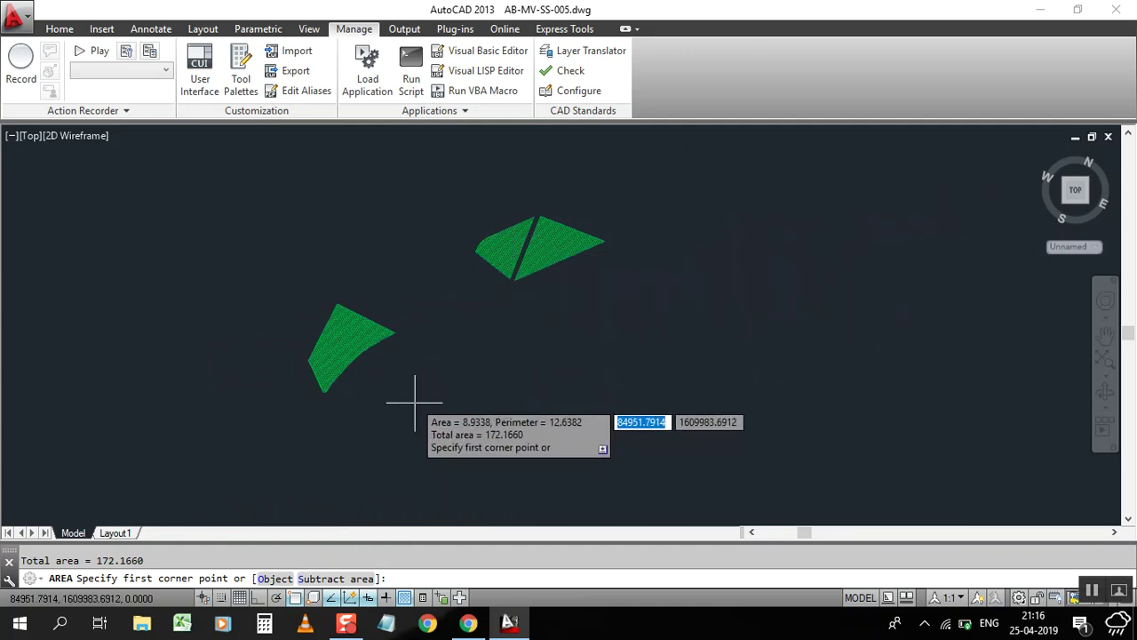
type("s")
key("Return")
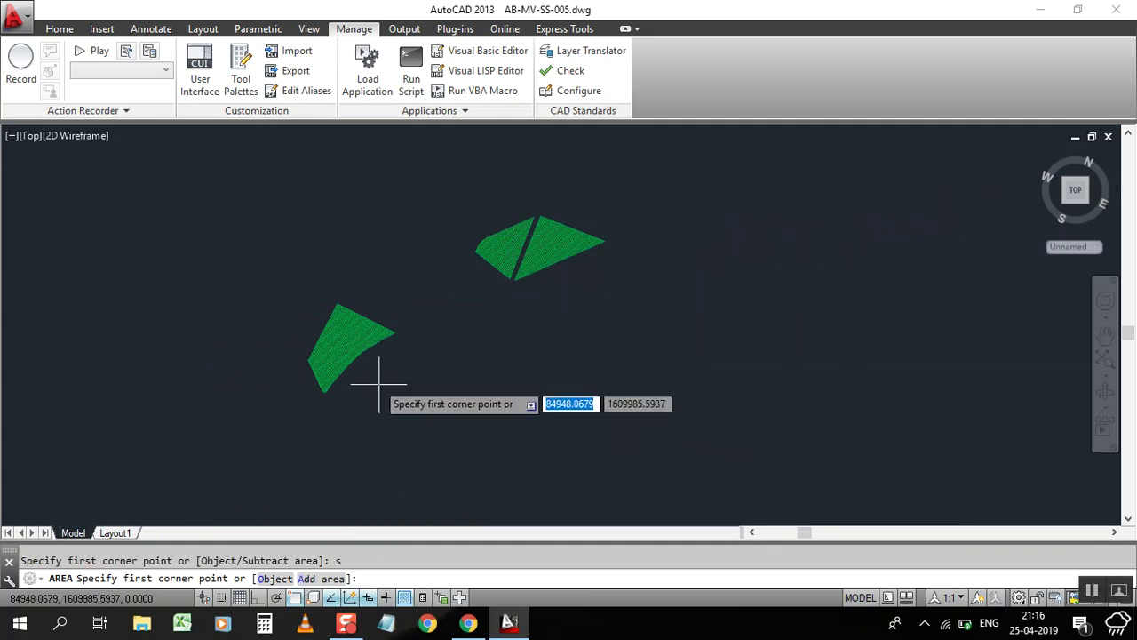
type("o")
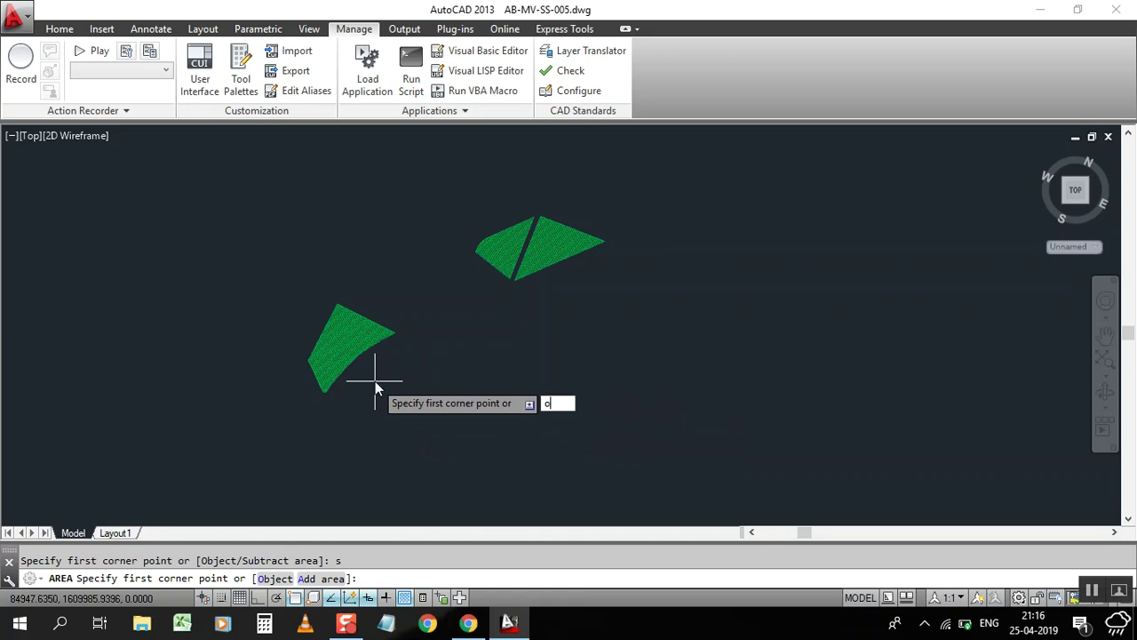
key("Return")
left_click(366, 349)
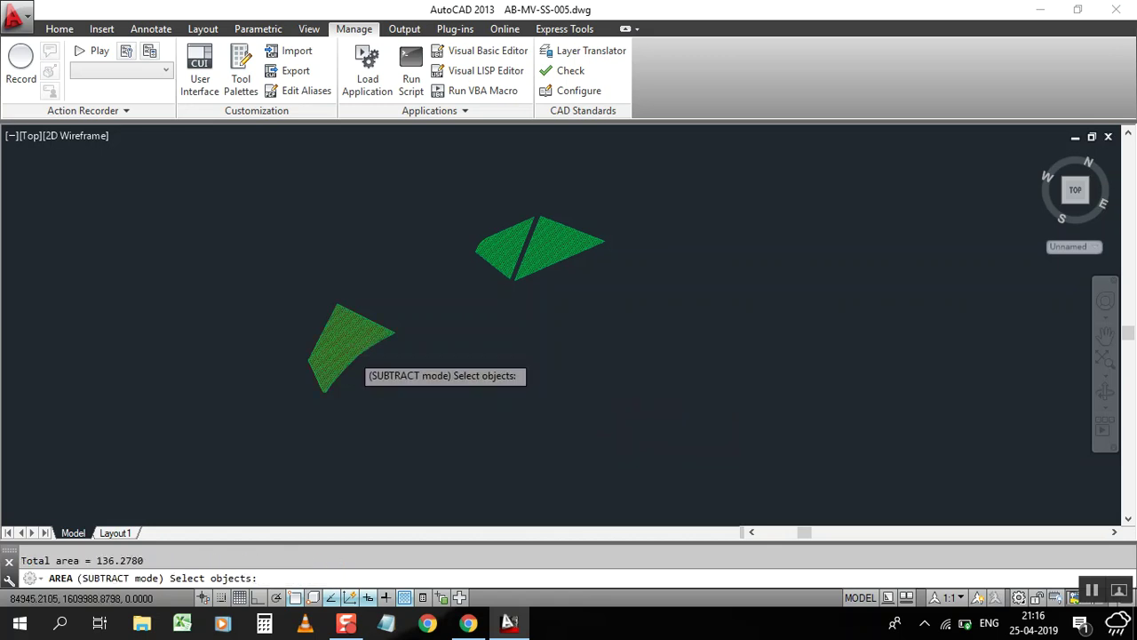
Compare the subtracted lower-left shape with the shapes still included, finish the object selection and end the AREA command
scroll(307, 332, "up", 6)
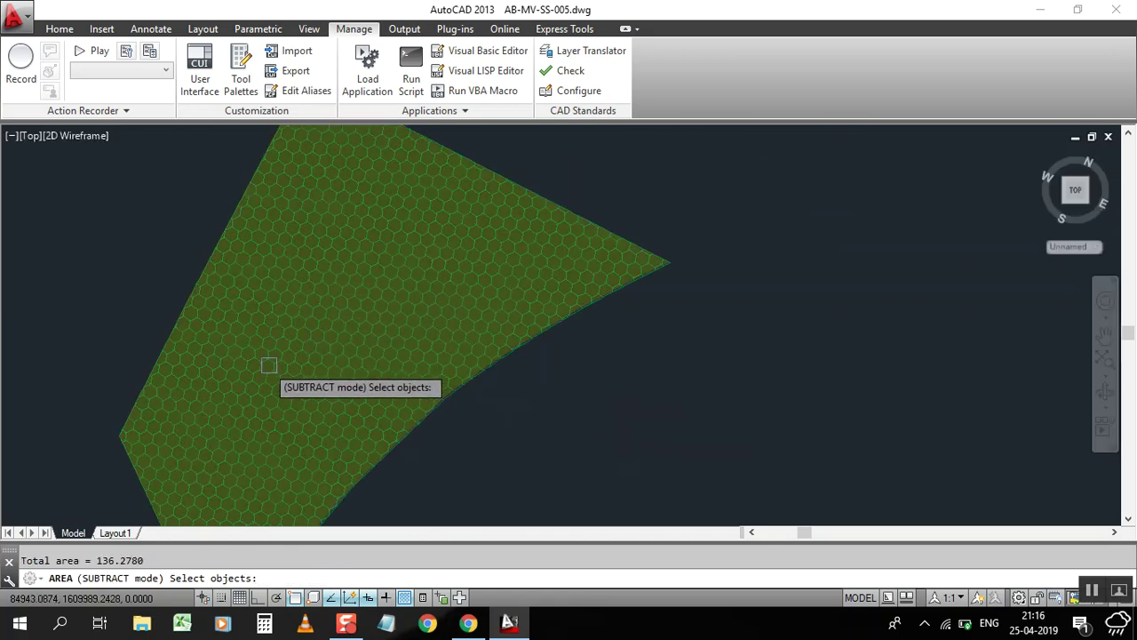
scroll(262, 346, "down", 4)
scroll(254, 338, "down", 4)
scroll(437, 283, "up", 4)
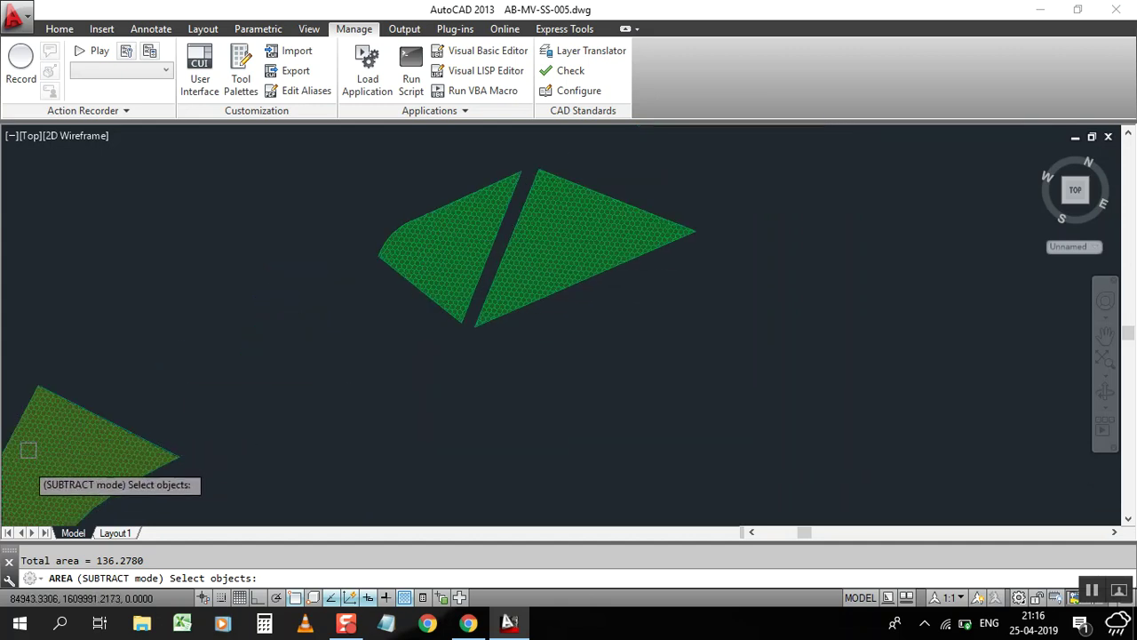
left_click(291, 361)
key("Return")
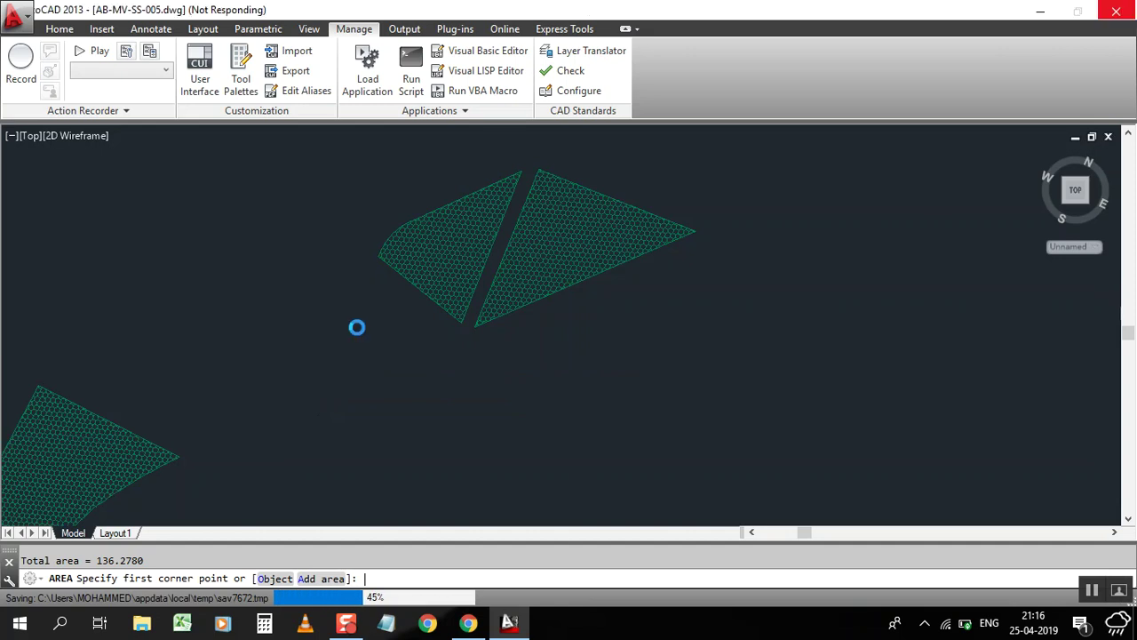
key("Escape")
Select the lower-left shape's polyline outline and all similar polylines, and delete them, leaving only the hatches
scroll(357, 327, "down", 2)
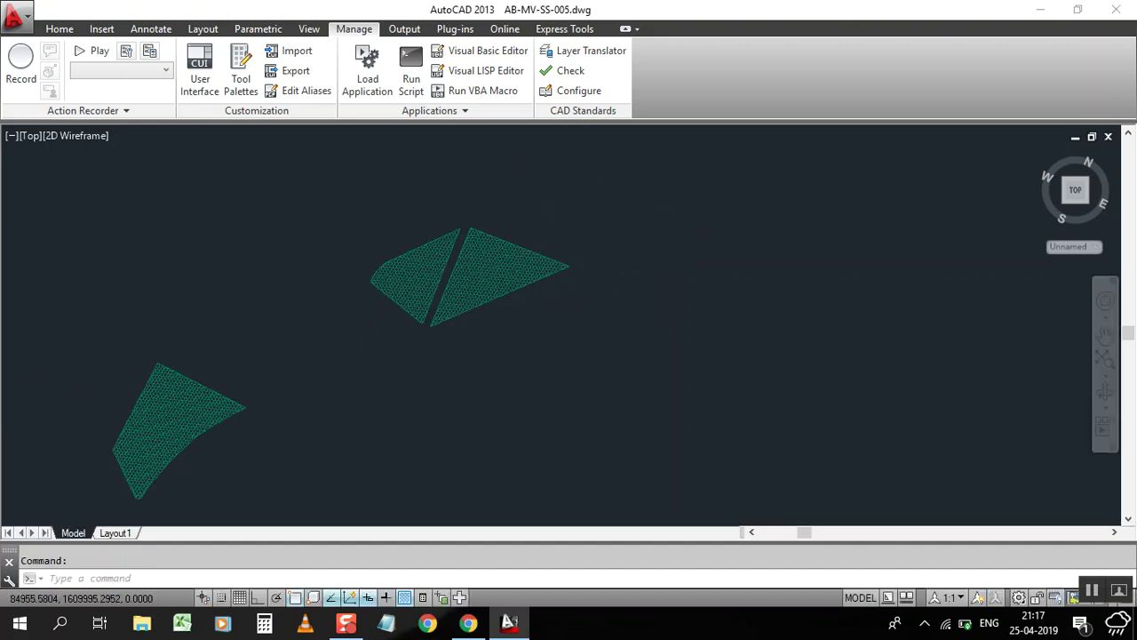
scroll(115, 476, "up", 2)
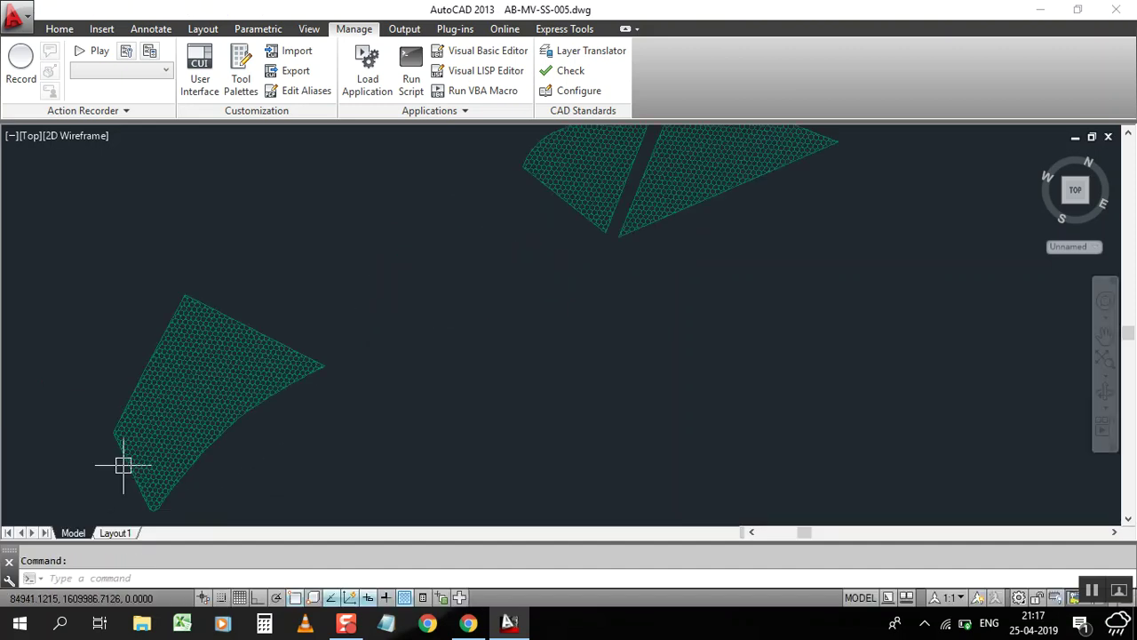
left_click(143, 380)
right_click(140, 368)
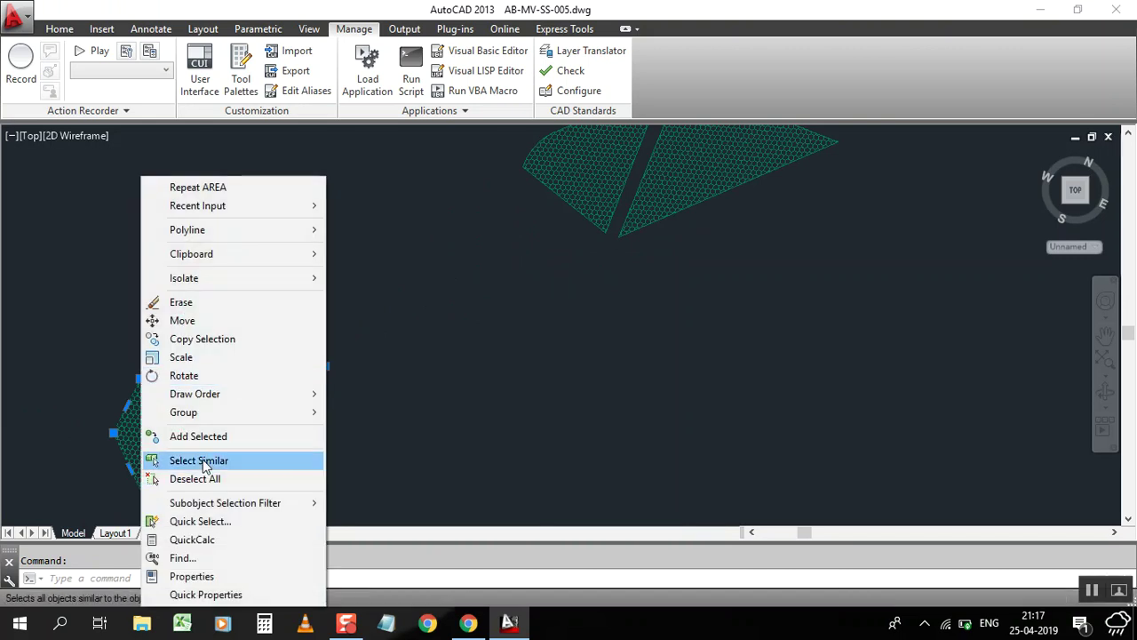
left_click(205, 460)
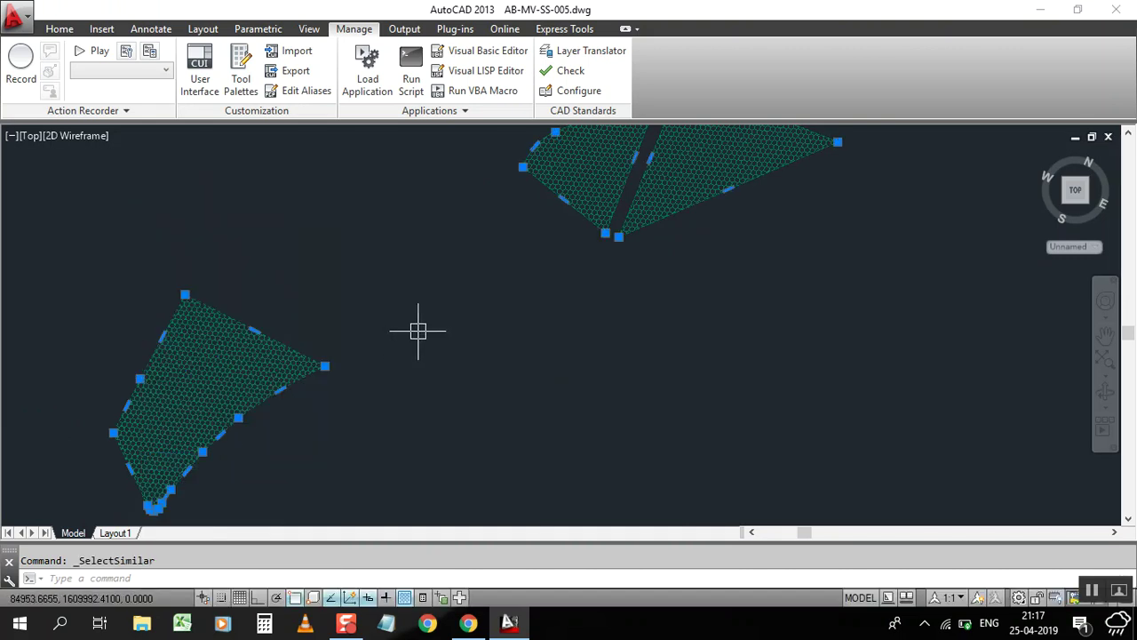
key("Delete")
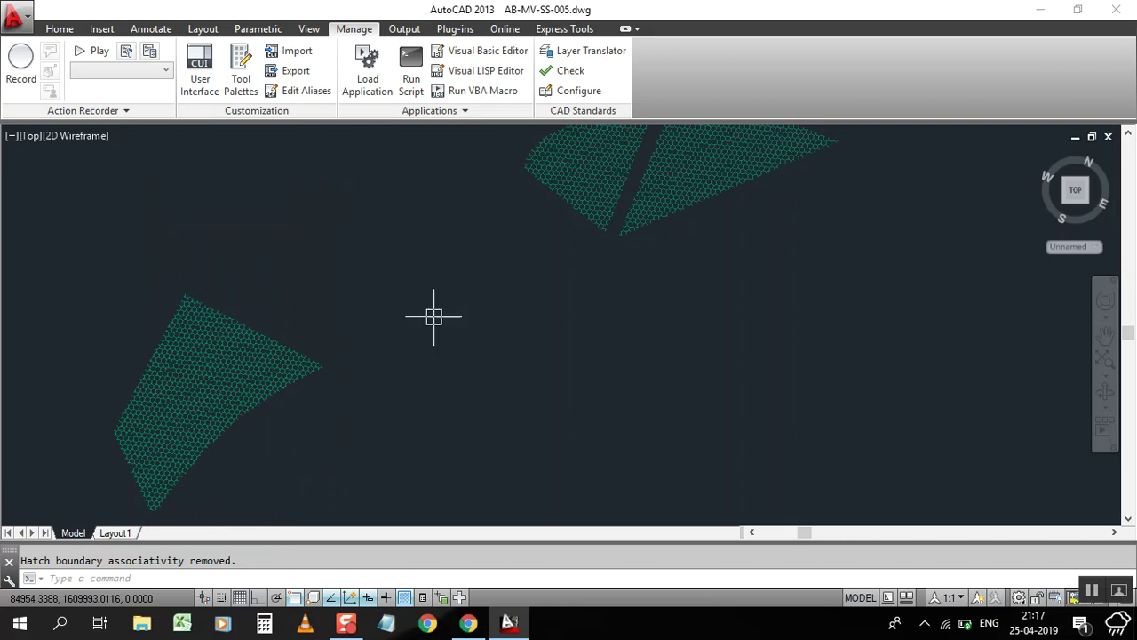
Select the lower-left hatch and open its Properties to read the Area and Cumulative Area values under Geometry
scroll(388, 333, "down", 2)
scroll(267, 392, "up", 2)
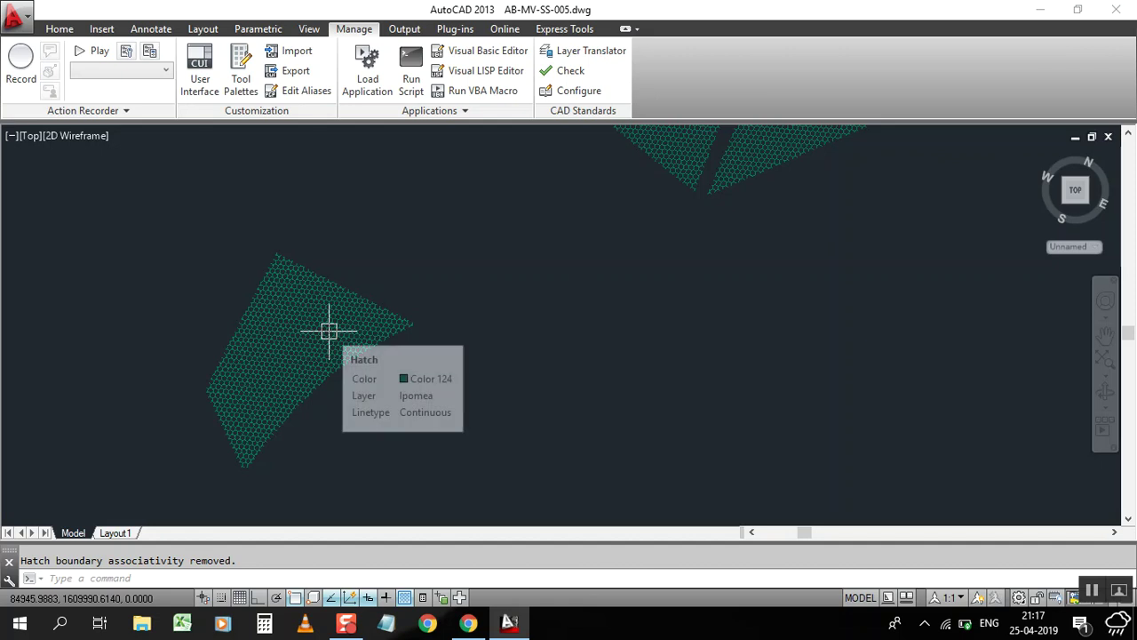
scroll(331, 316, "down", 4)
scroll(235, 400, "up", 5)
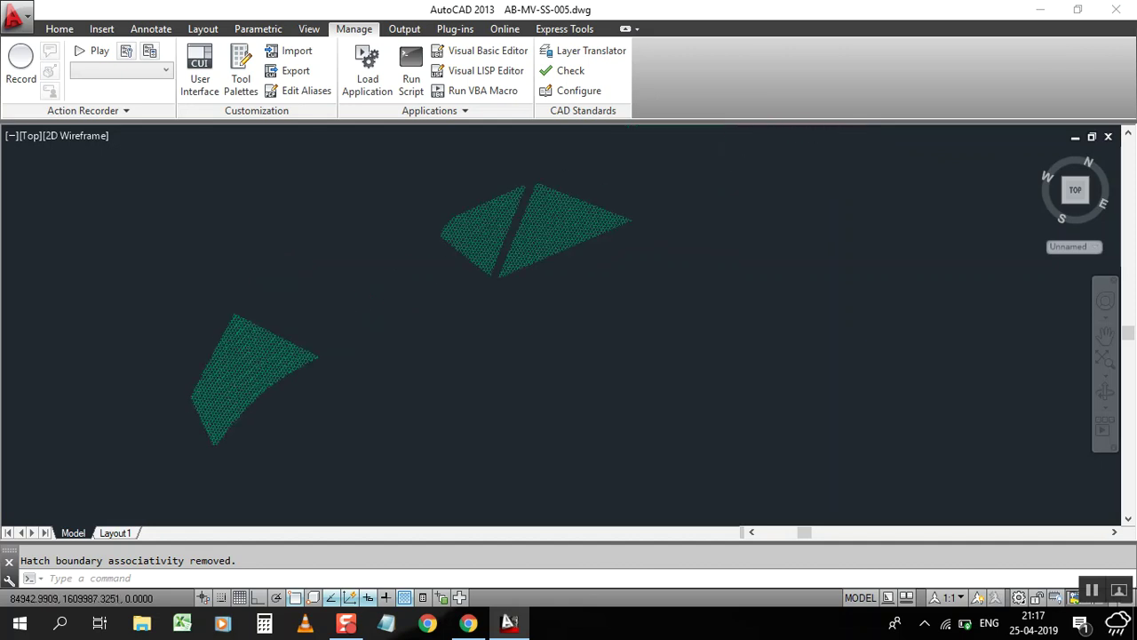
scroll(218, 401, "up", 2)
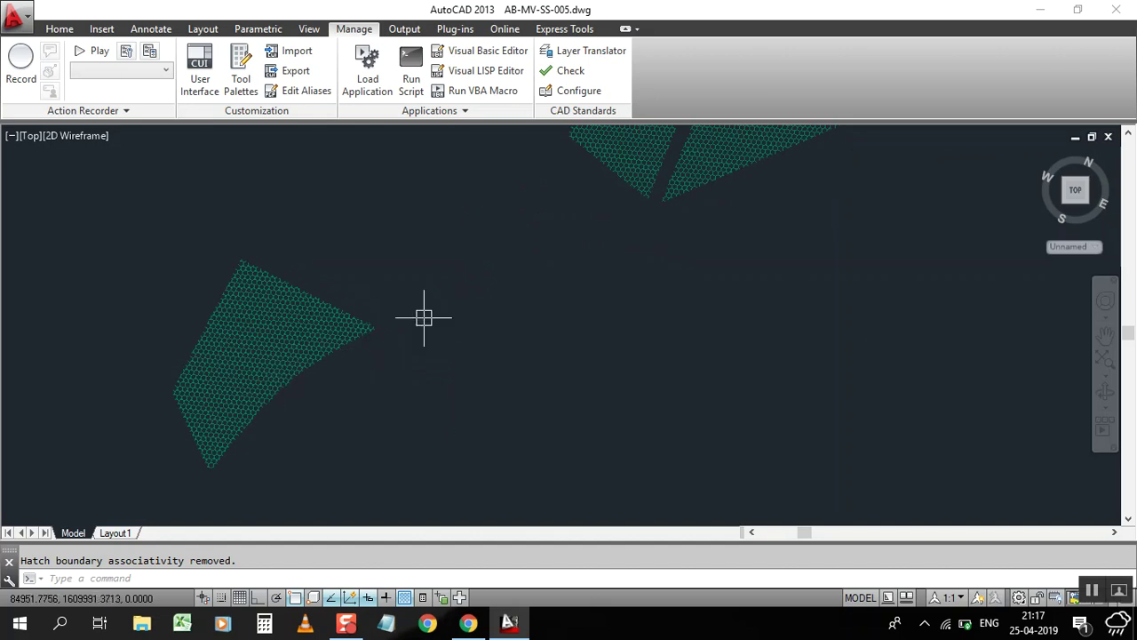
left_click(448, 282)
left_click(430, 309)
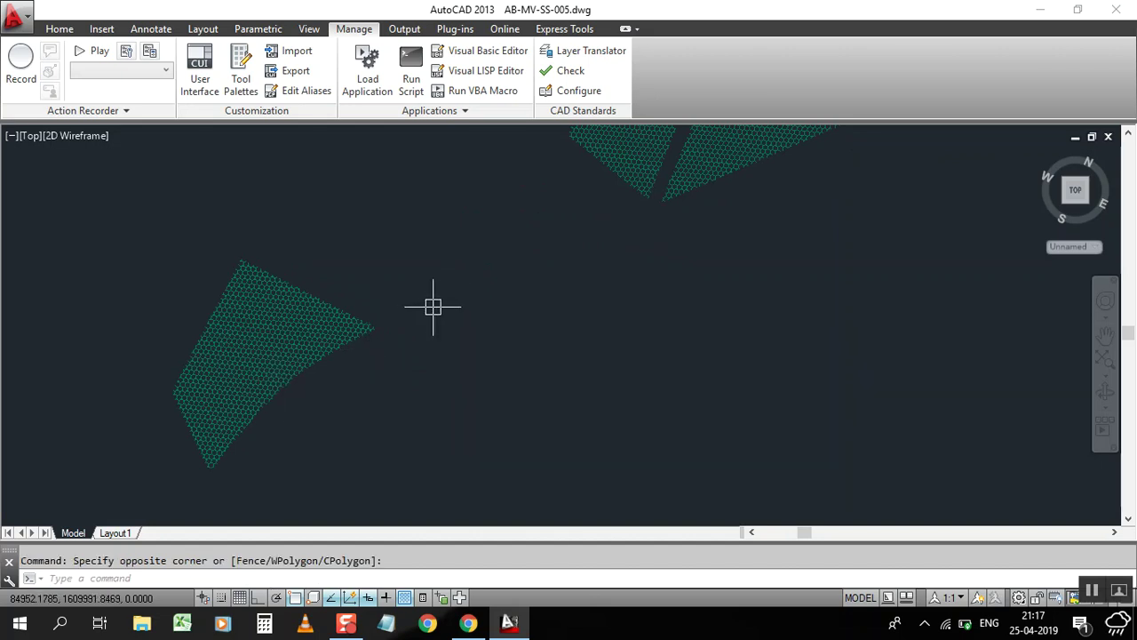
left_click(372, 327)
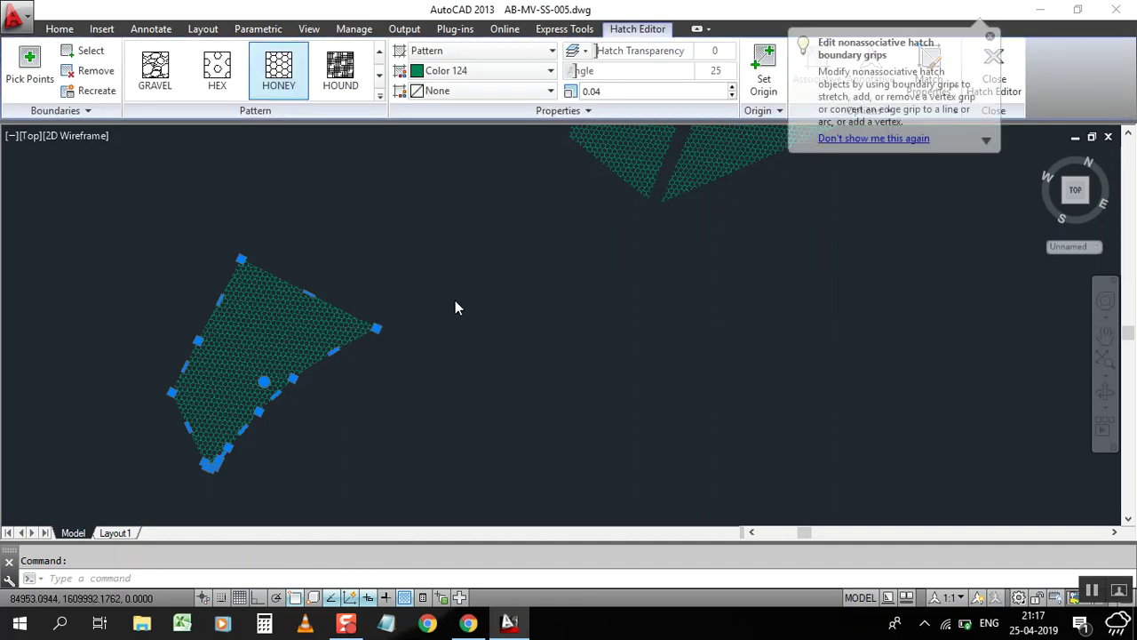
right_click(455, 306)
left_click(519, 595)
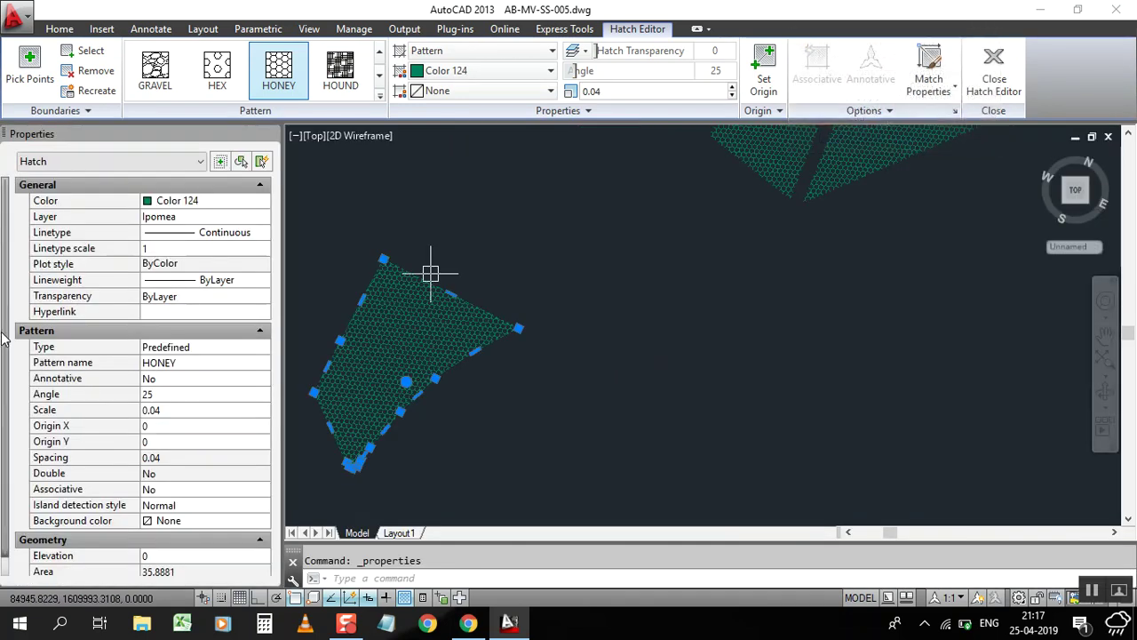
scroll(2, 401, "down", 2)
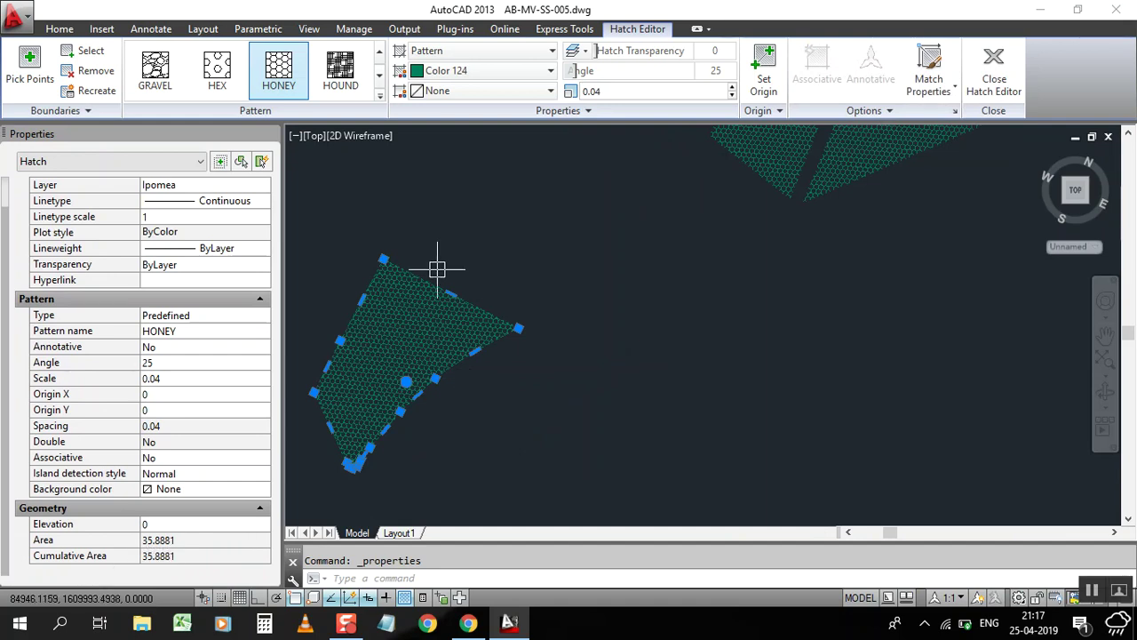
Inspect the selected lower-left hatch and its neighbours, clear the selection, and bring the full row of hatched shapes into view
scroll(360, 405, "up", 3)
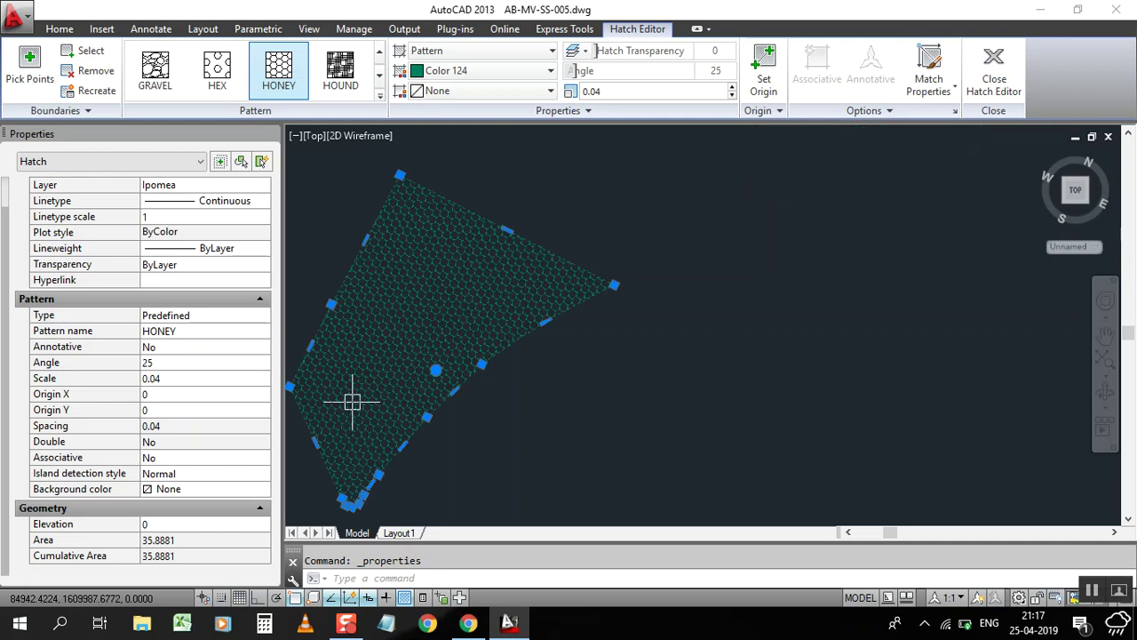
scroll(471, 299, "down", 3)
scroll(444, 306, "down", 5)
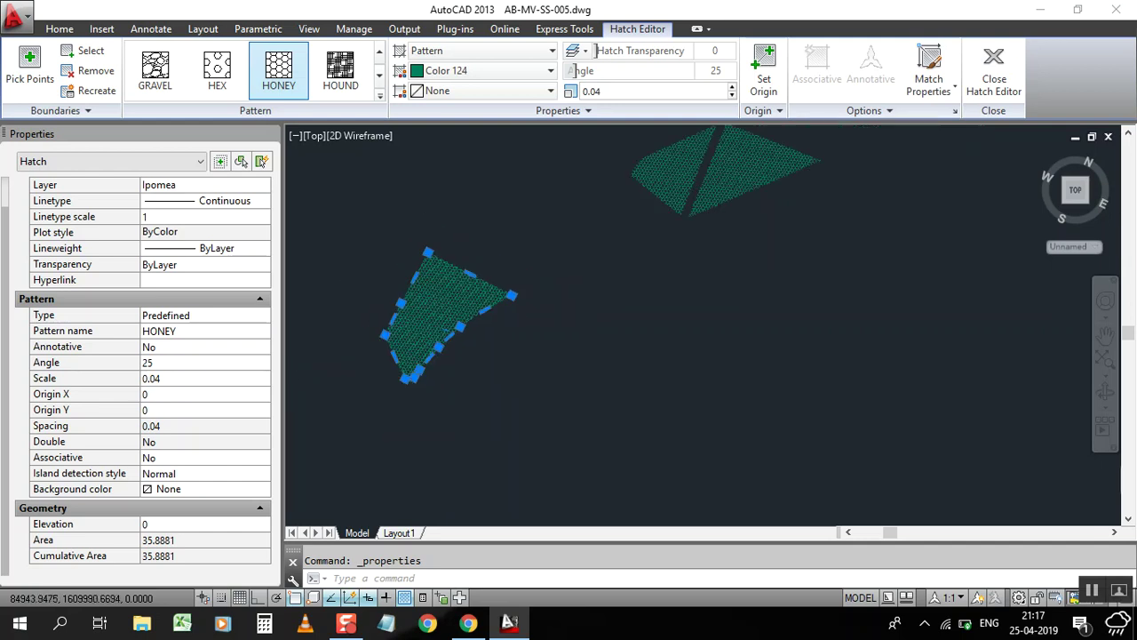
scroll(385, 329, "up", 4)
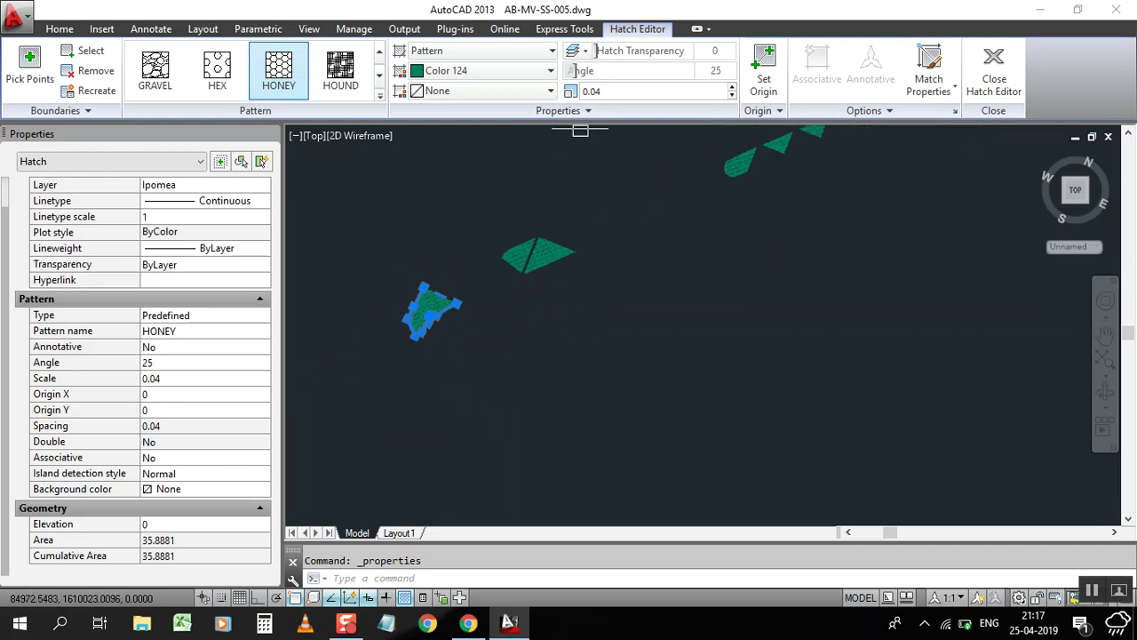
scroll(406, 285, "down", 2)
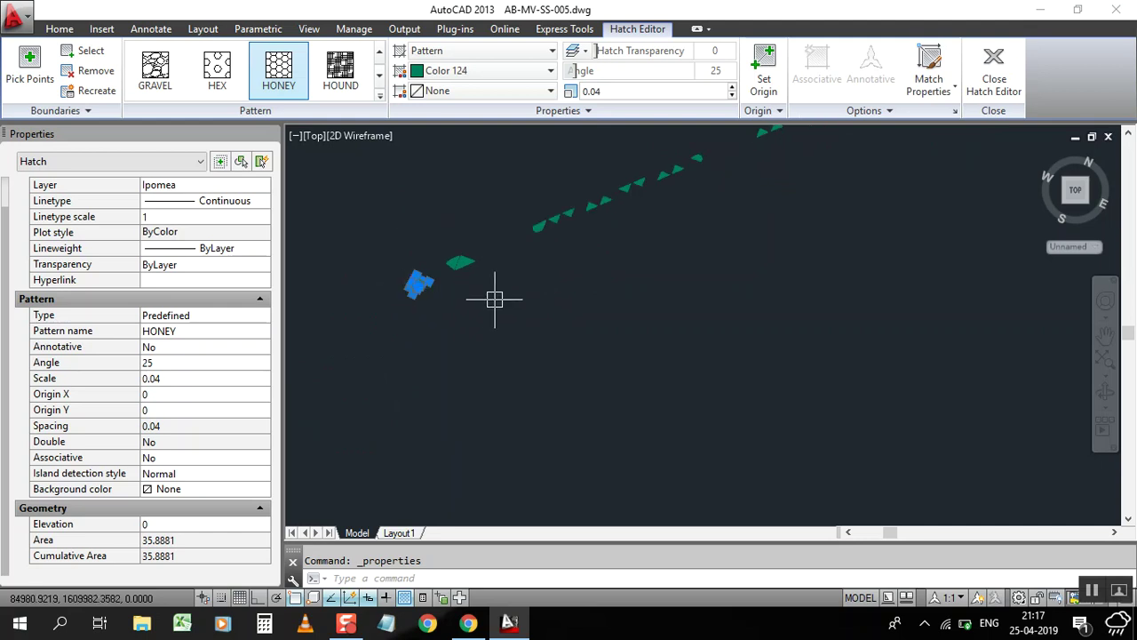
key("Escape")
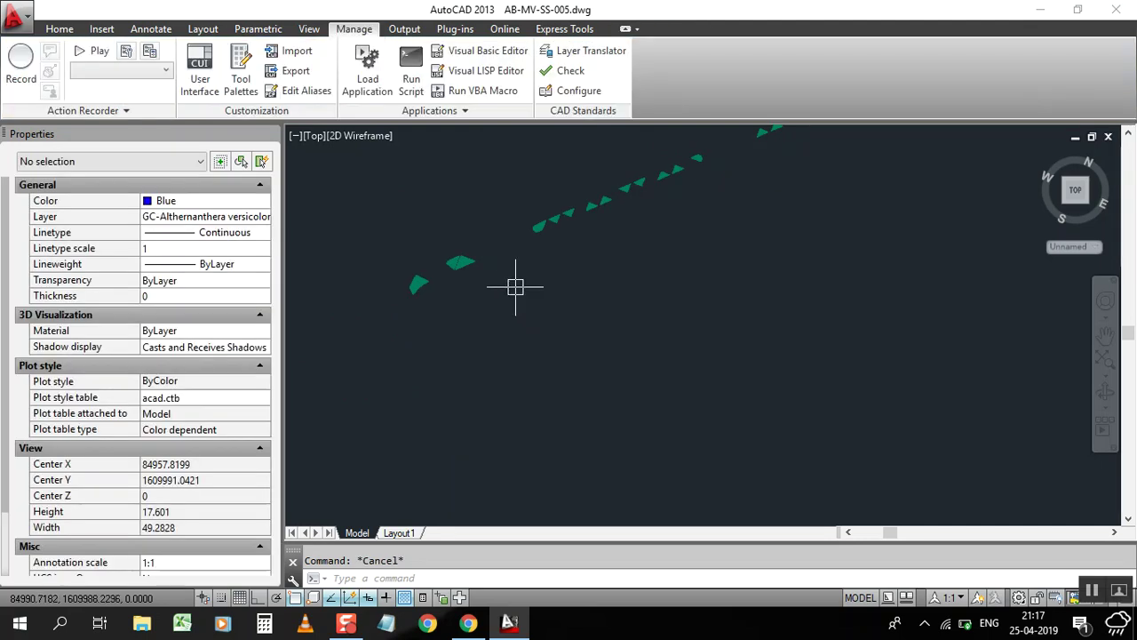
scroll(525, 249, "up", 2)
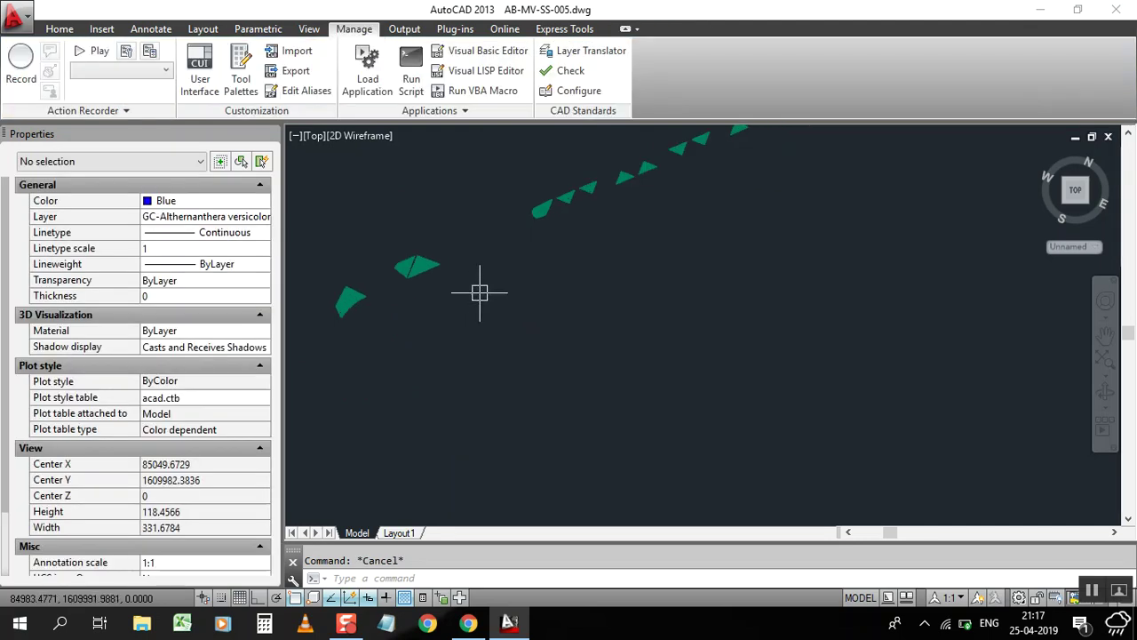
scroll(503, 284, "down", 3)
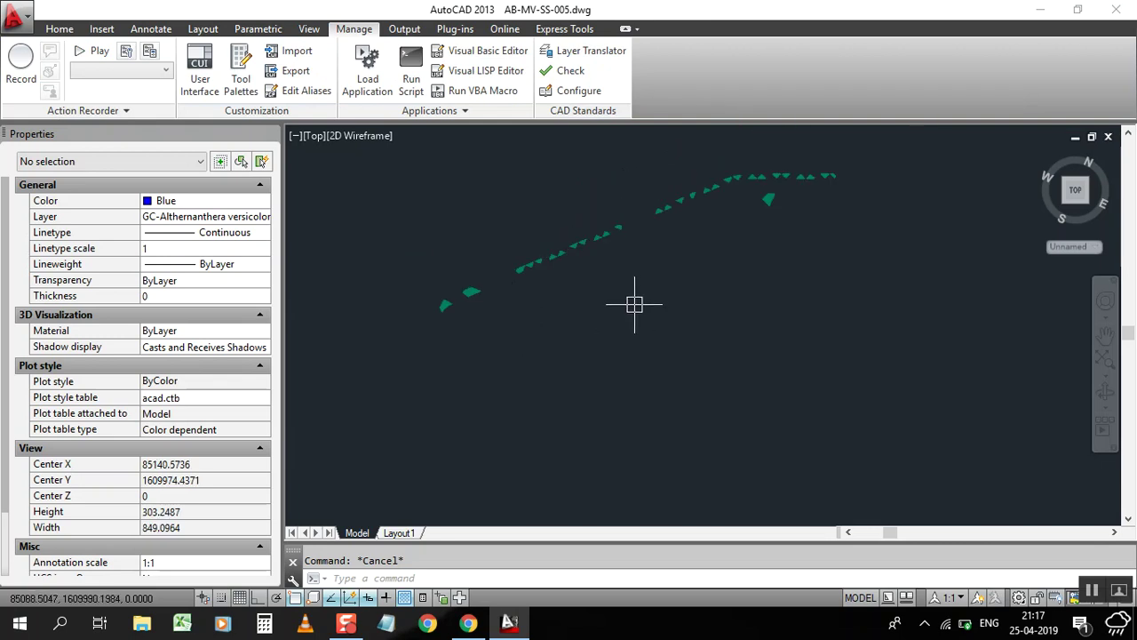
middle_click_drag(650, 316, 655, 345)
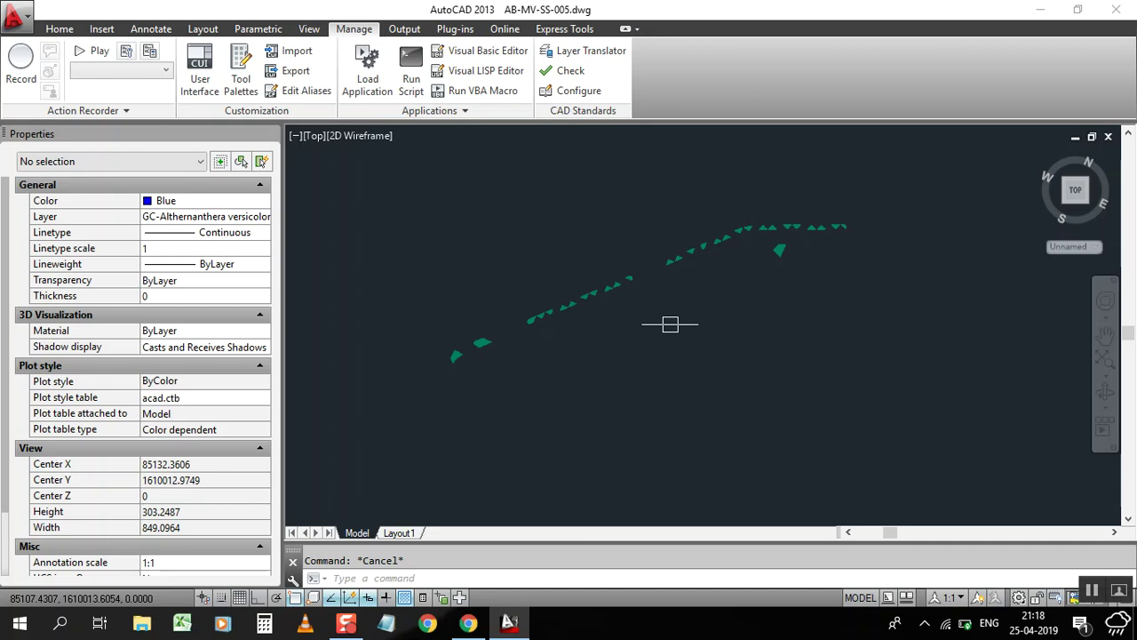